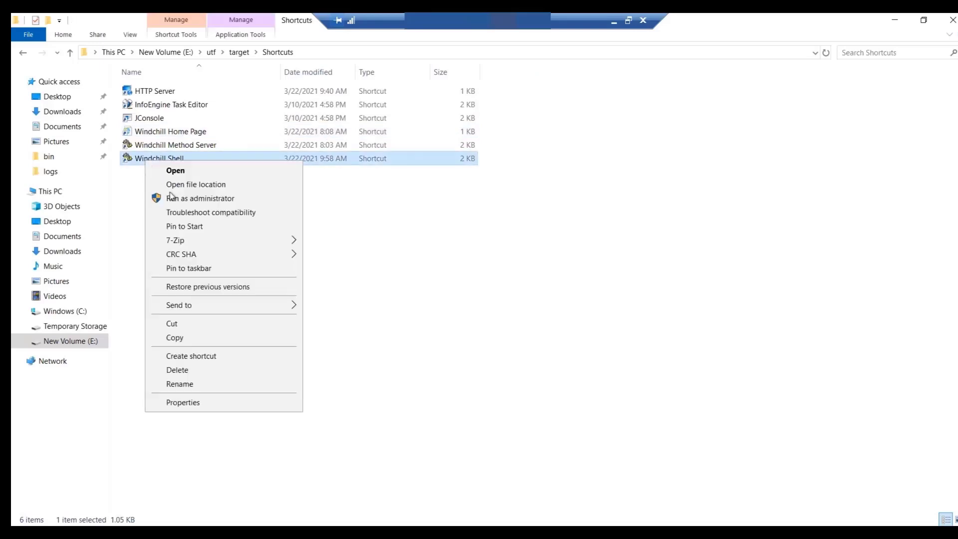
Step: Run 'windchill stop' in an administrator Windchill Shell to shut down the Windchill server
click(172, 198)
text(windchill stop)
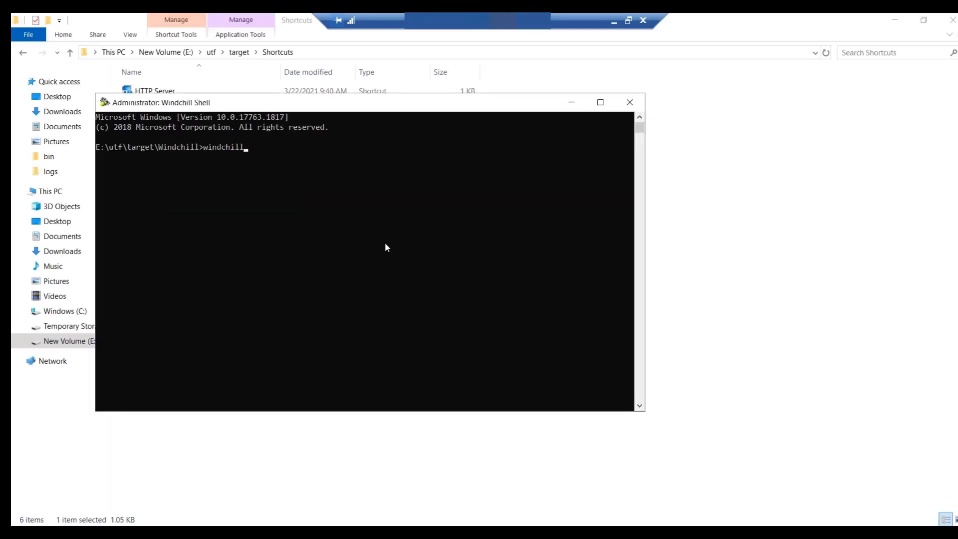
key(Return)
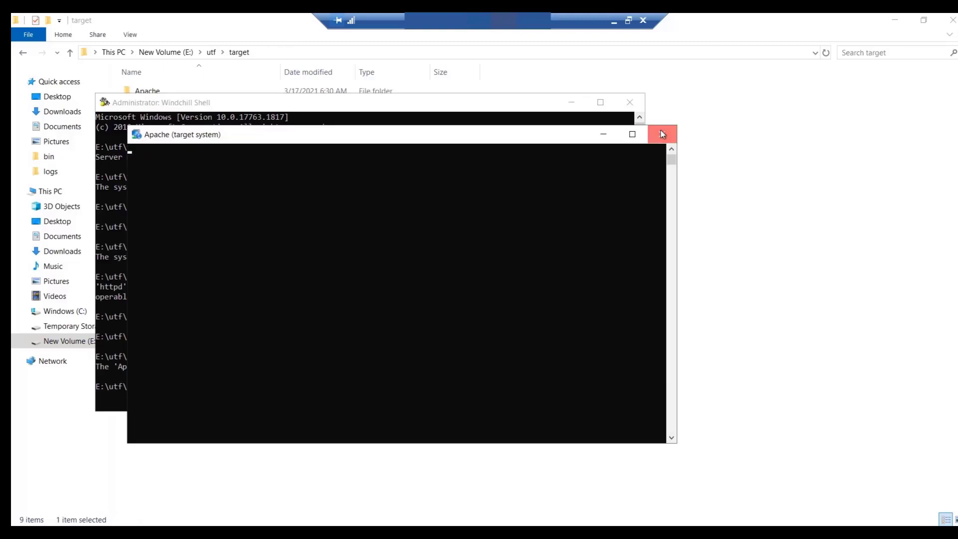
Step: Close the Apache console, minimize the shell and return to the New Volume (E:) folder list
click(663, 134)
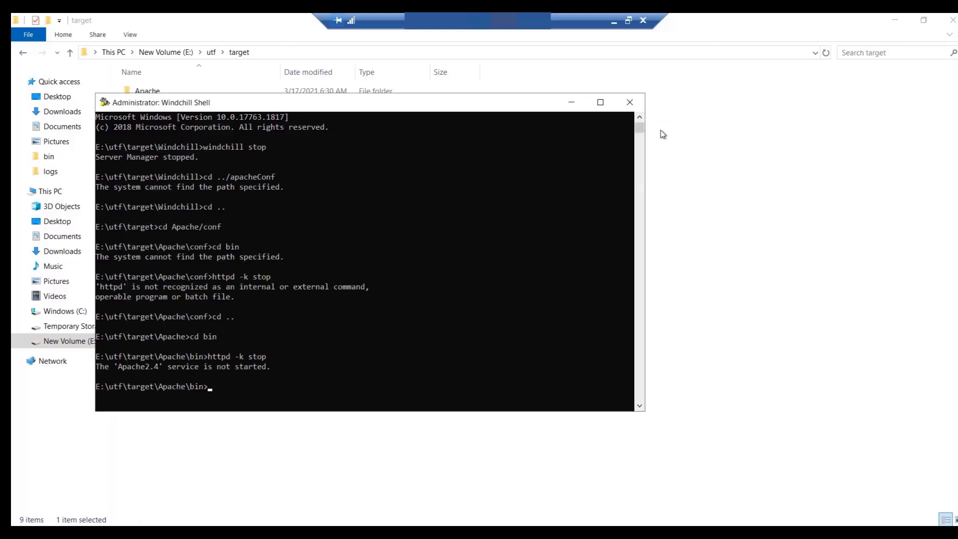
click(572, 103)
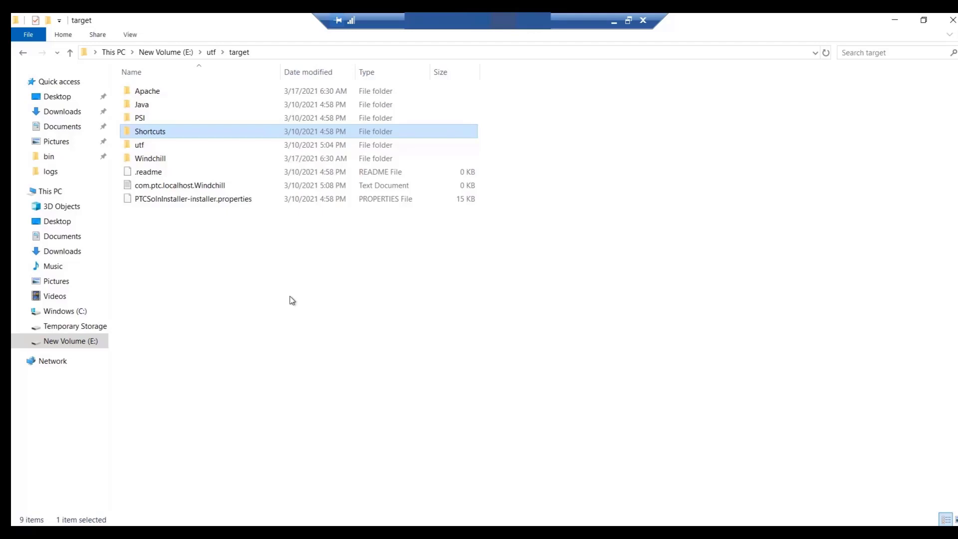
click(166, 52)
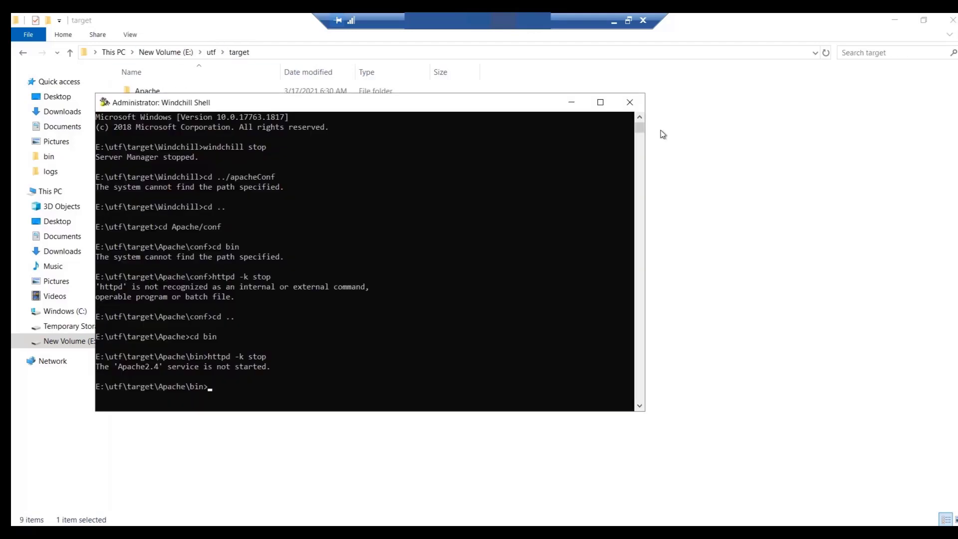
click(572, 103)
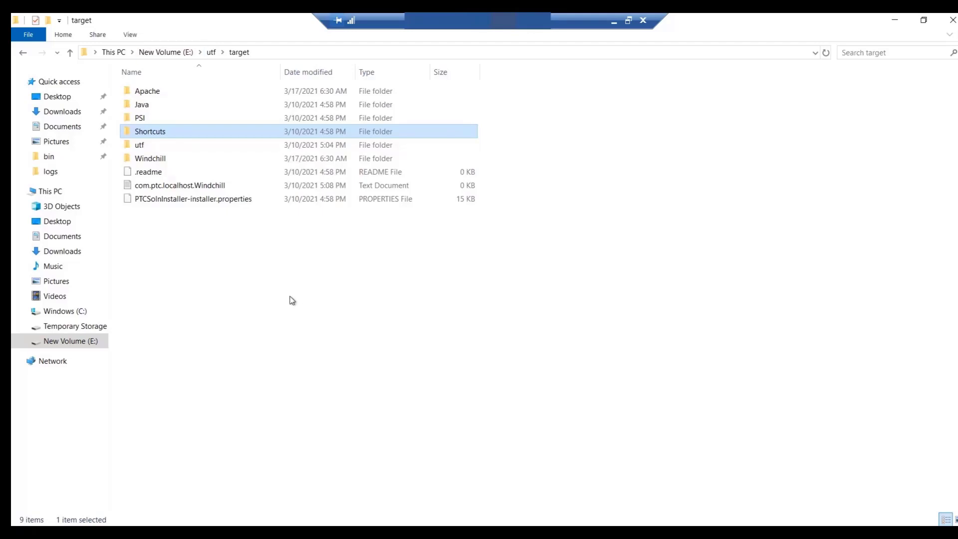
Step: Open Manage Entries from the WindchillDS folder and expand o=ptc and the ATHENSCPS10B008_WDS_PDM_PJL_PTL_ESI node
click(178, 53)
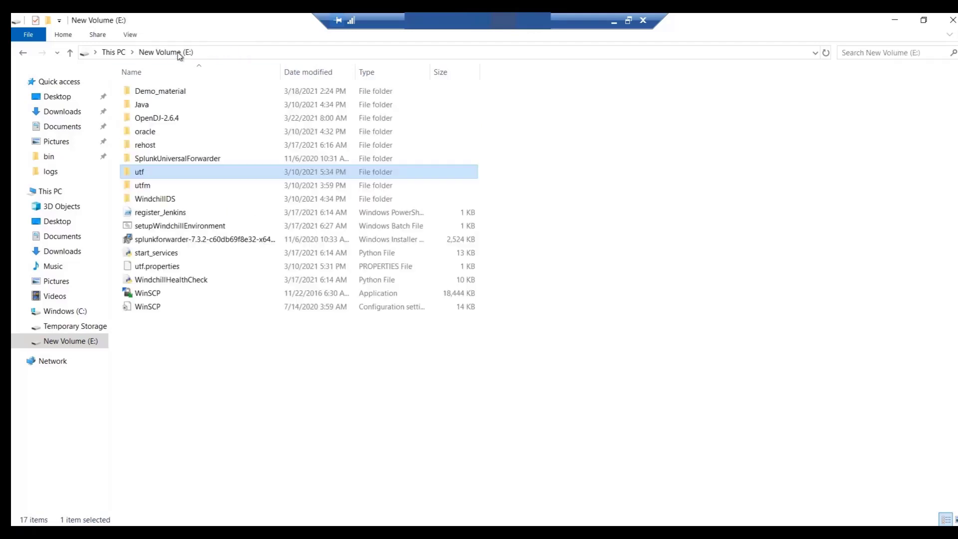
double_click(158, 201)
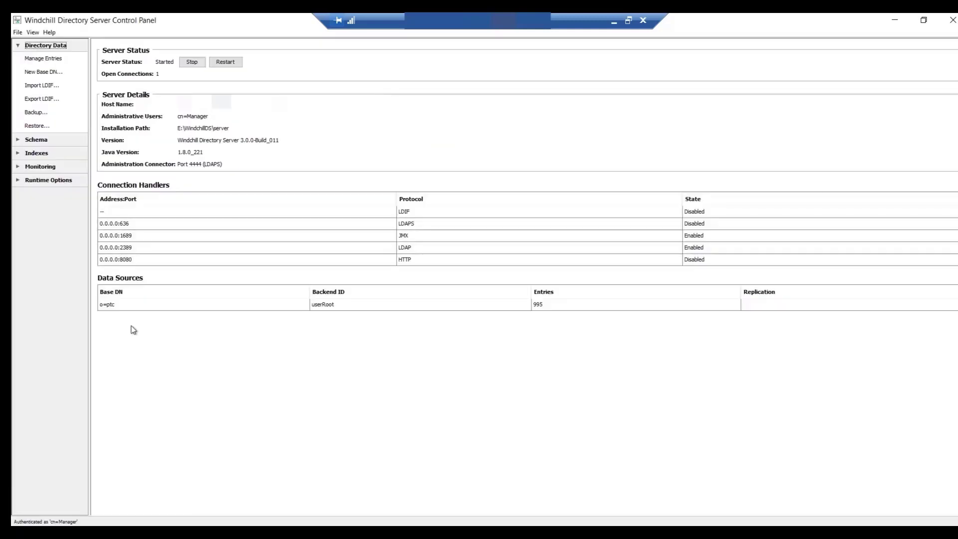
click(34, 58)
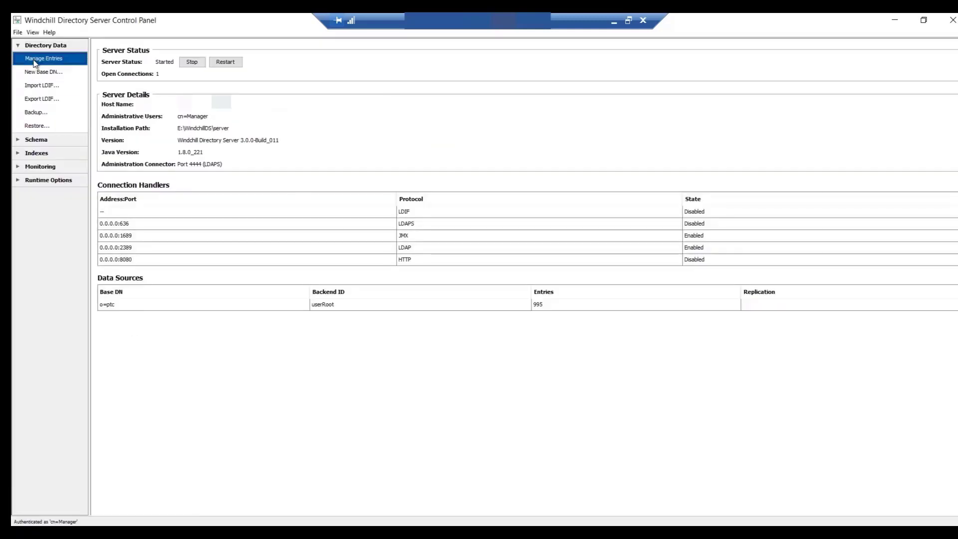
click(335, 151)
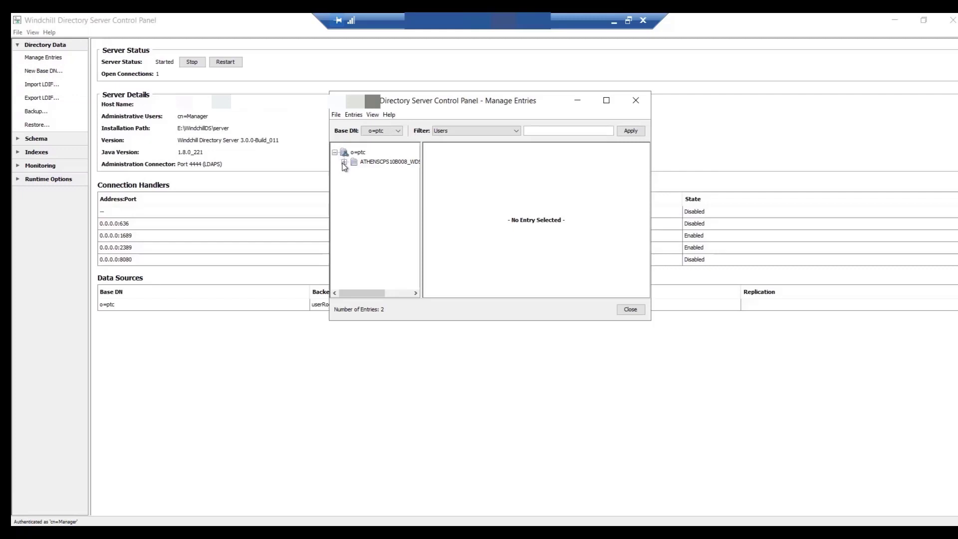
click(344, 162)
drag(420, 206, 488, 207)
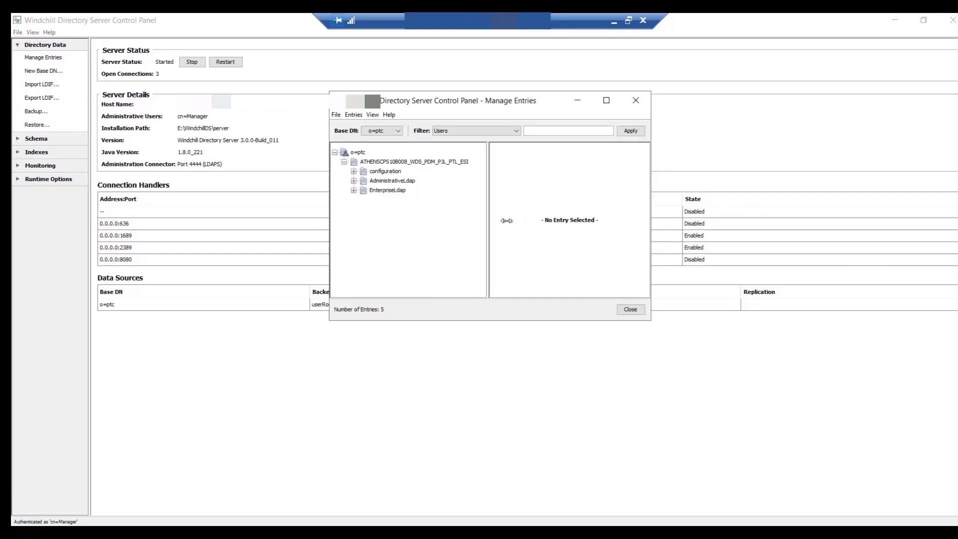
Step: Inspect the configuration, AdministrativeLdap and EnterpriseLdap entries in the directory tree
click(373, 171)
click(372, 182)
click(375, 172)
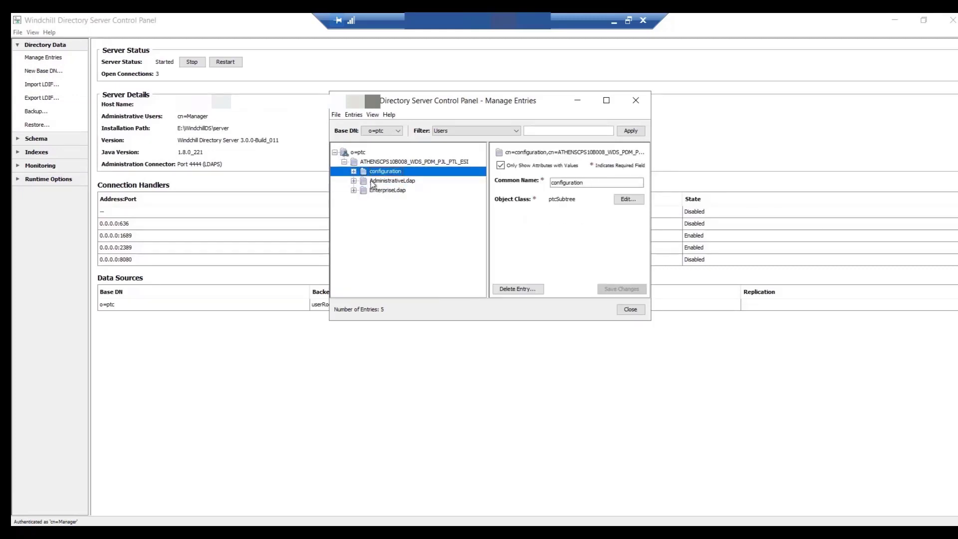
click(373, 180)
click(375, 193)
click(354, 190)
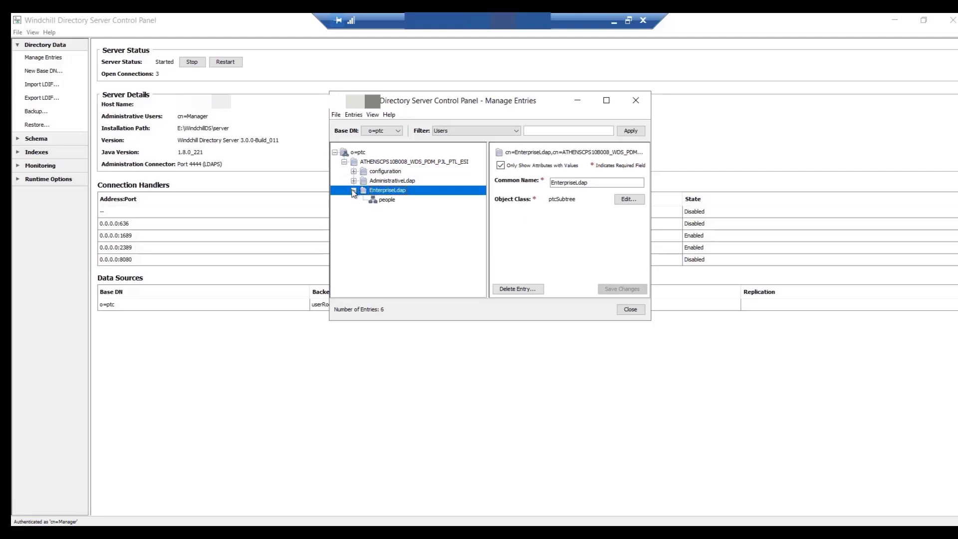
click(369, 172)
double_click(369, 173)
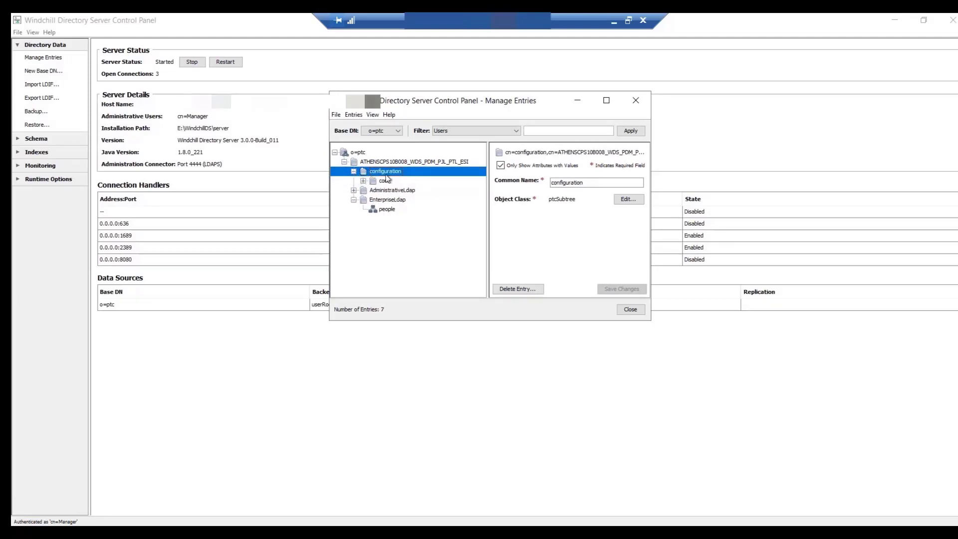
Step: Delete the configuration entry and its children, confirming and dismissing the result message
right_click(389, 174)
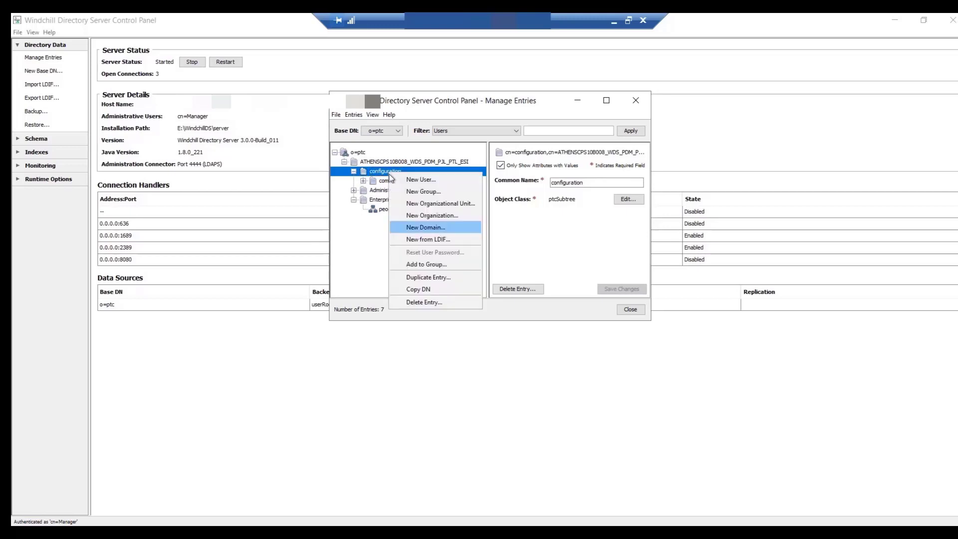
click(424, 302)
click(461, 249)
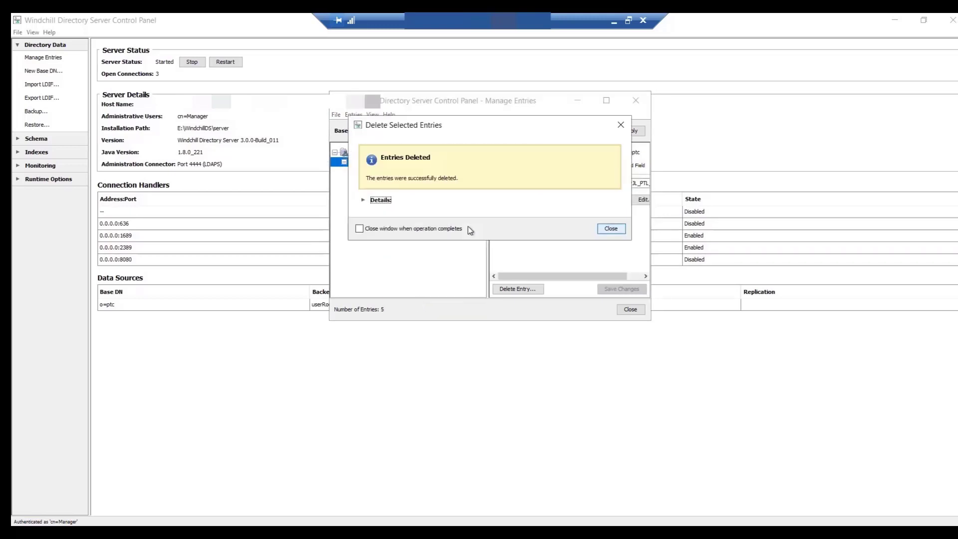
click(449, 228)
key(Return)
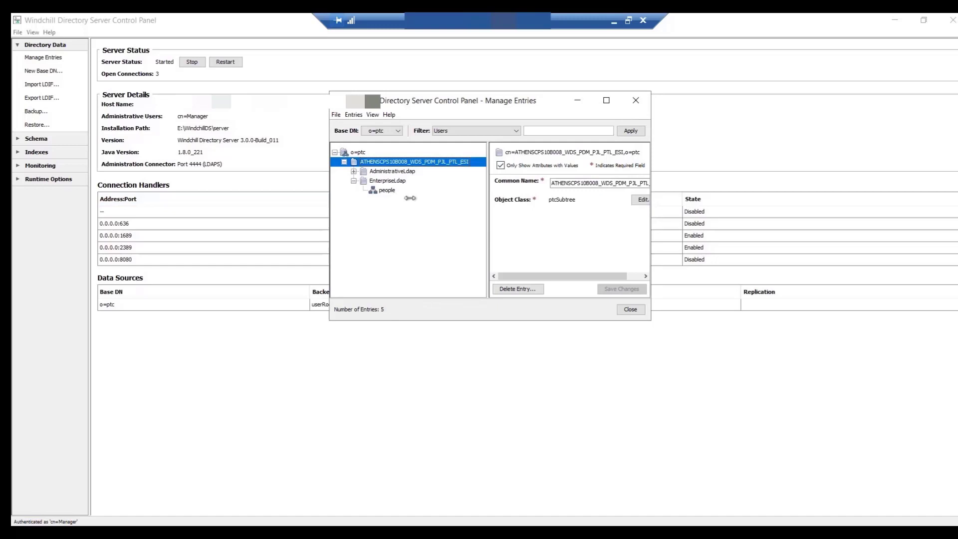
click(373, 171)
Step: Expand AdministrativeLdap > people and export userRoot to E:\WindchillDS\ExportedDS.ldif
click(354, 172)
click(364, 180)
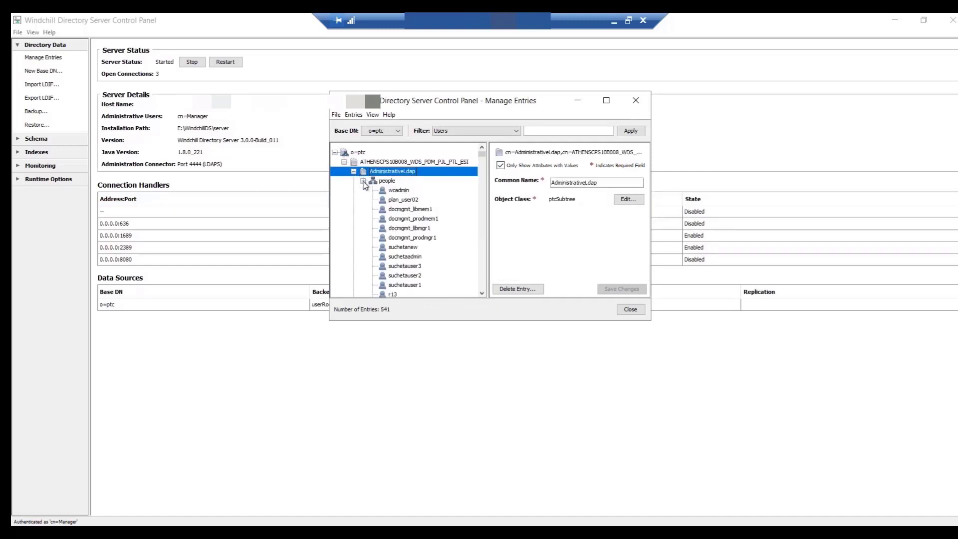
click(41, 99)
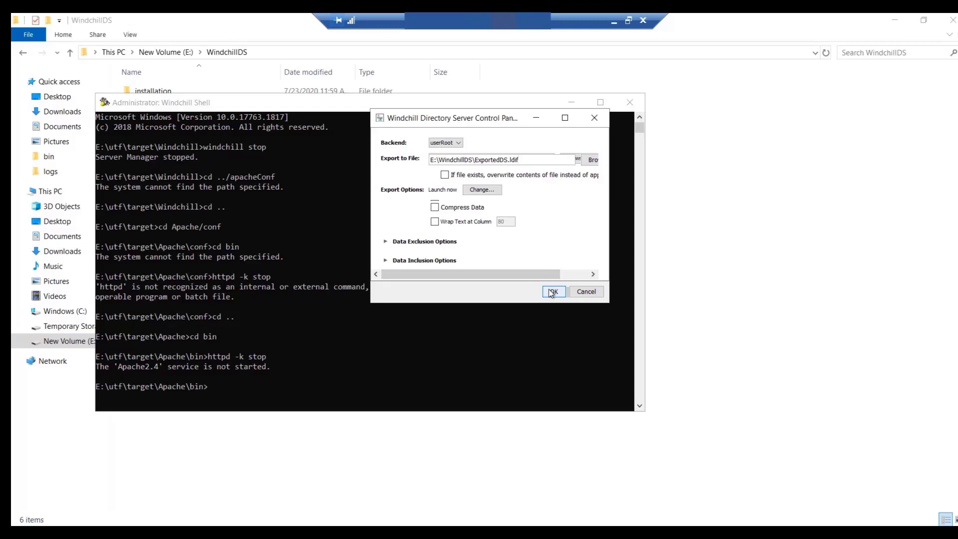
click(553, 291)
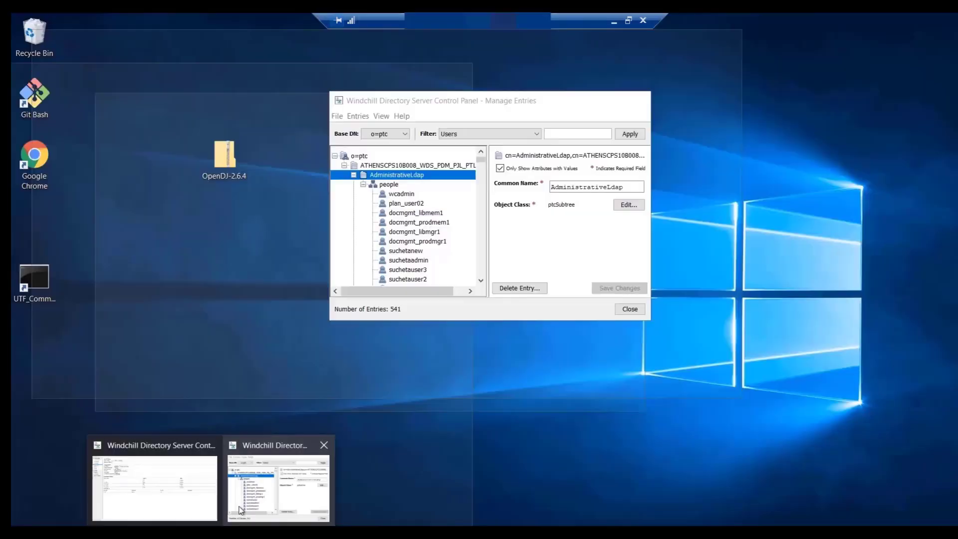
Step: Close Manage Entries and stop the Windchill directory server, confirming with Yes
click(241, 510)
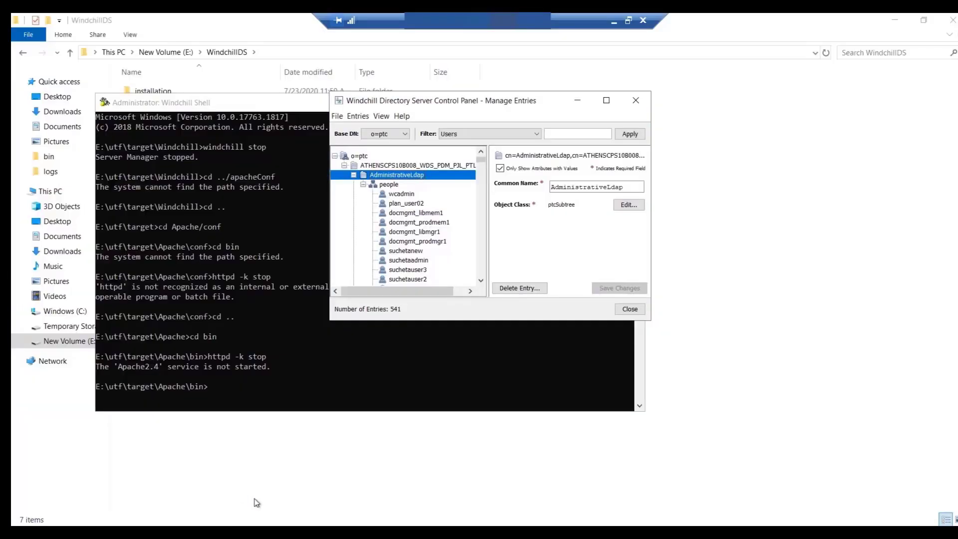
click(629, 309)
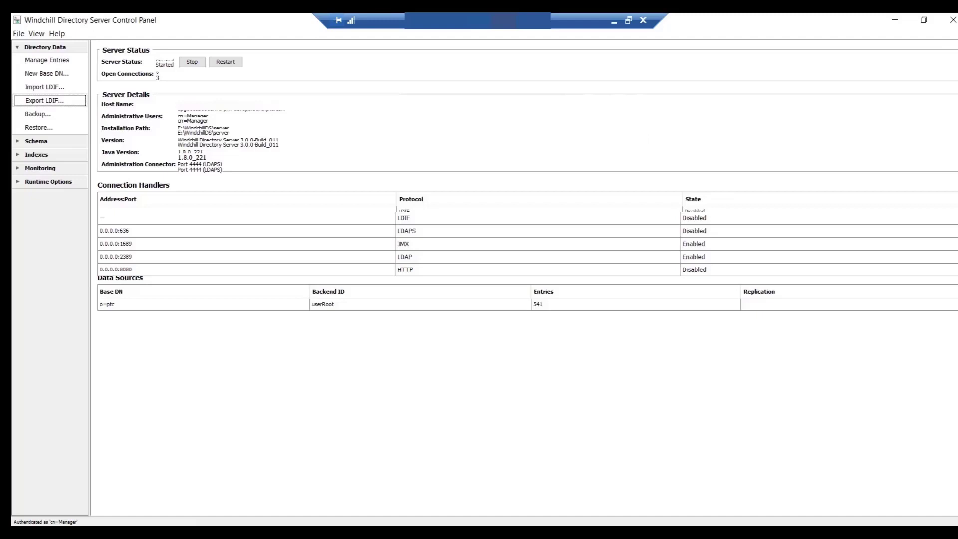
click(192, 63)
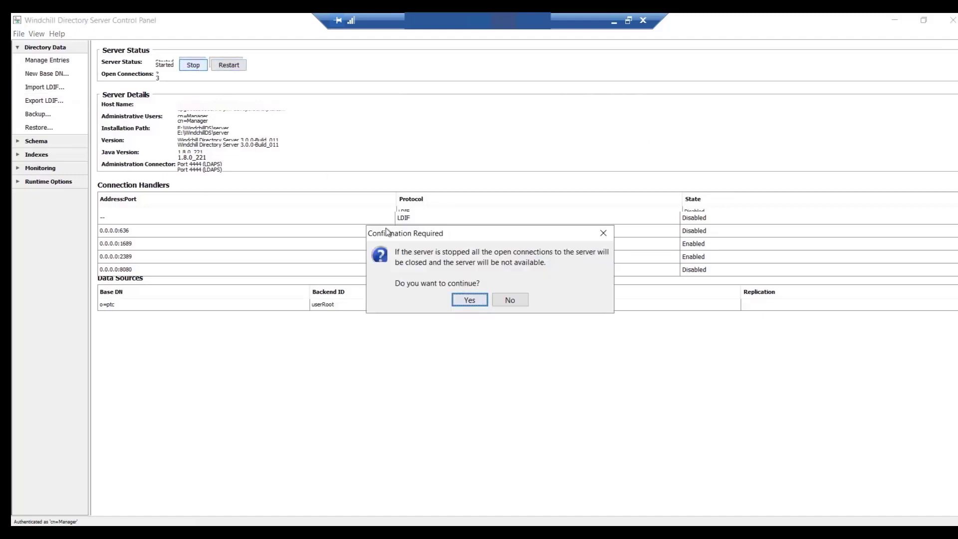
click(468, 300)
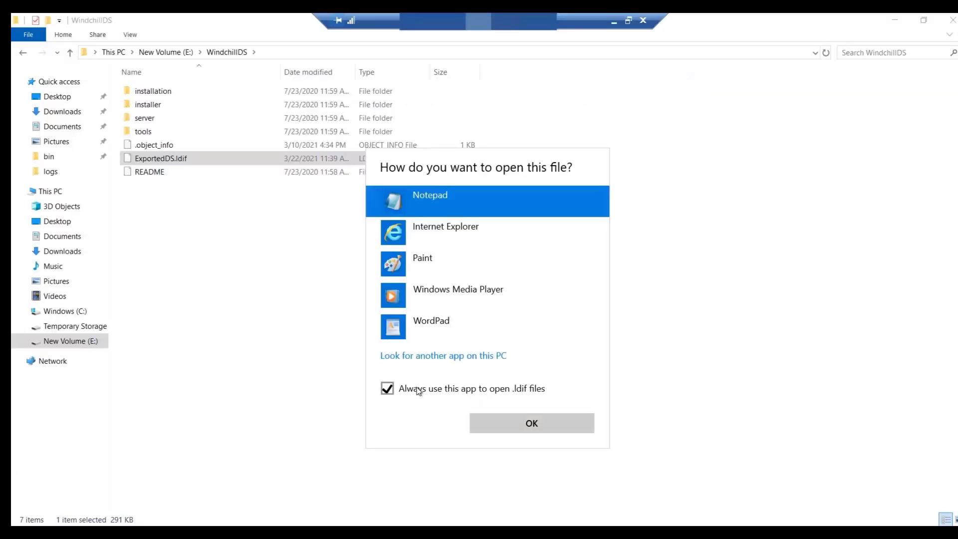
Step: Open ExportedDS.ldif in Notepad and search for 'objectClass: ptcSubtree' in the Replace dialog
click(507, 424)
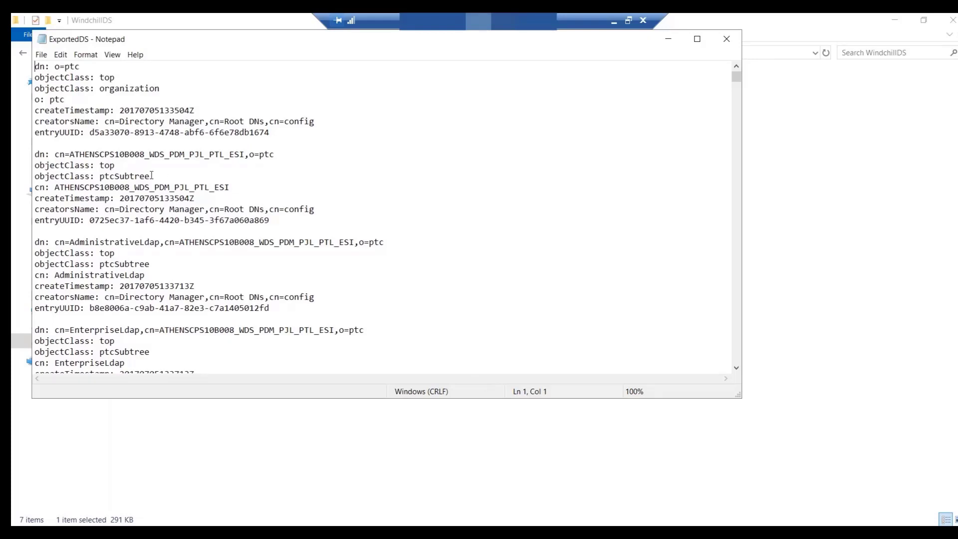
drag(151, 176, 30, 178)
key(ctrl+h)
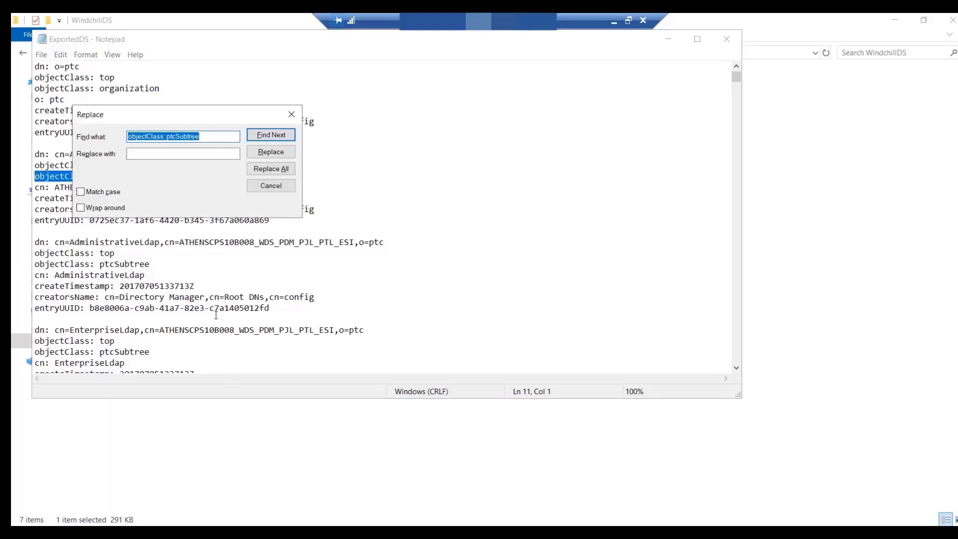
click(174, 500)
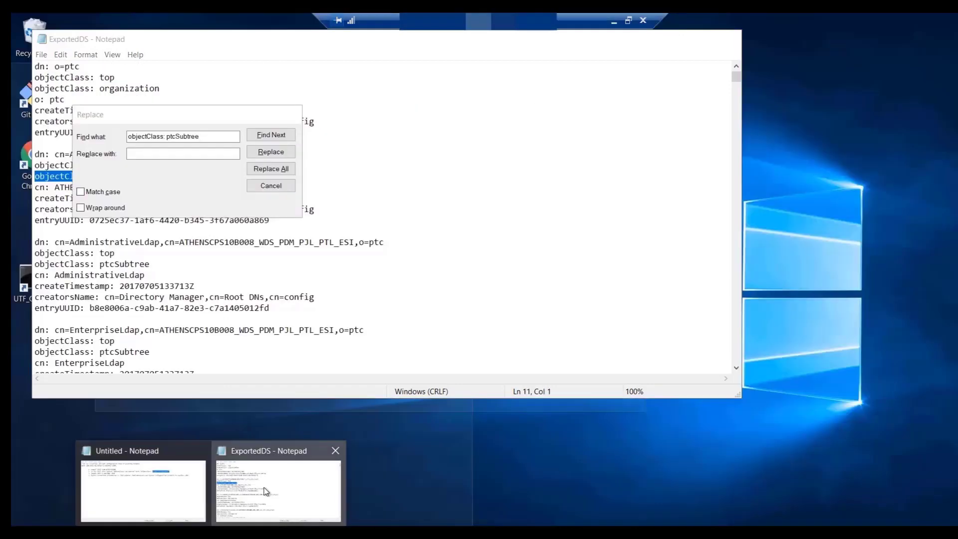
click(266, 492)
click(198, 154)
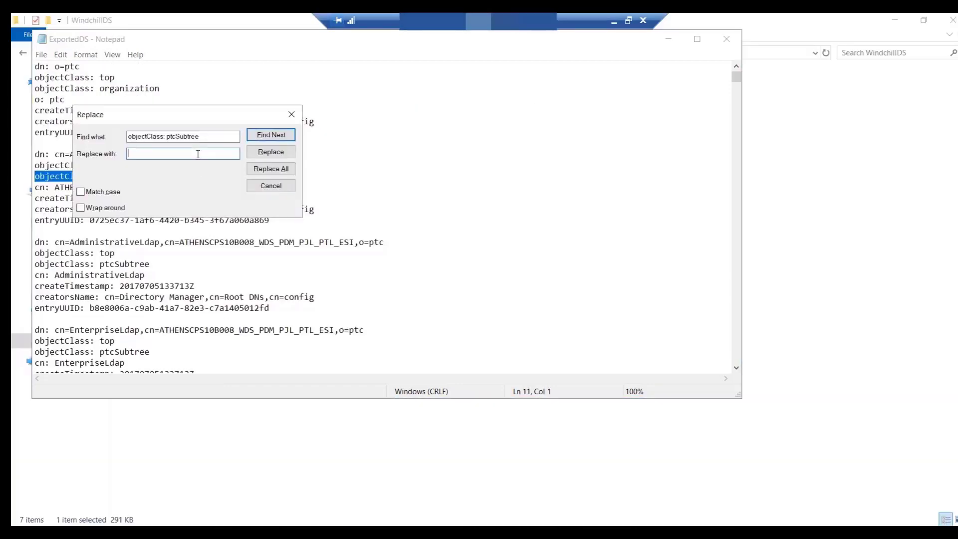
Step: Set the replacement to 'objectClass: organizationalRole' and apply it throughout the file
text(organizationalRole)
click(167, 136)
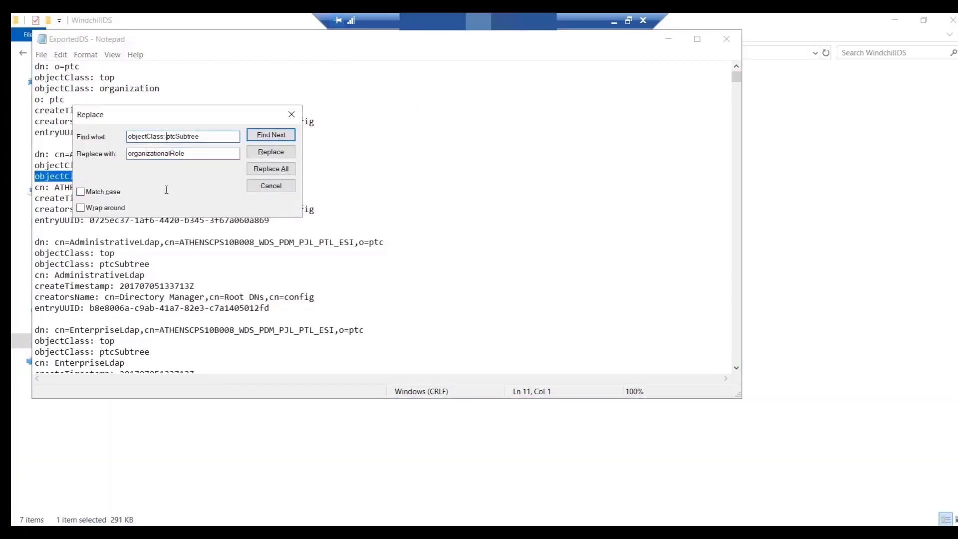
key(shift+Home)
key(ctrl+c)
key(Tab)
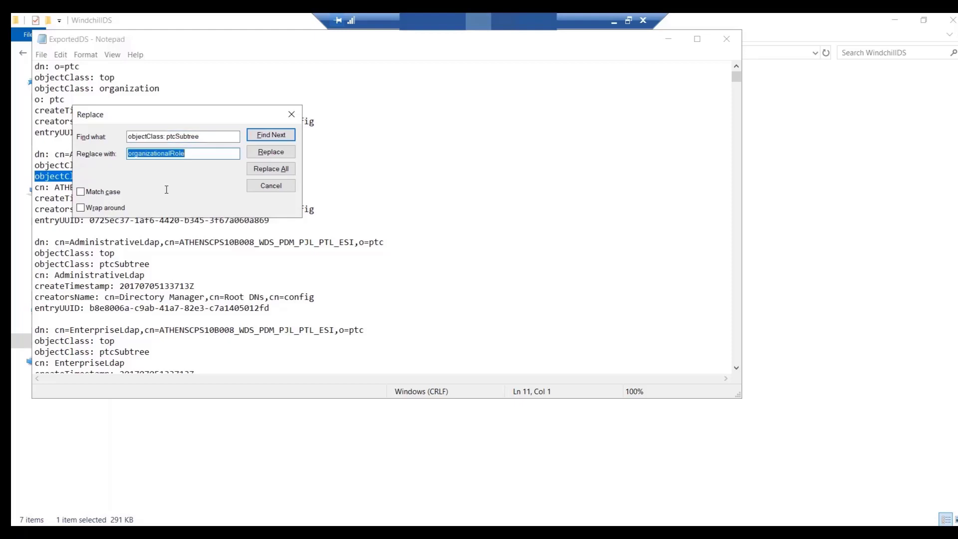
key(Home)
key(ctrl+v)
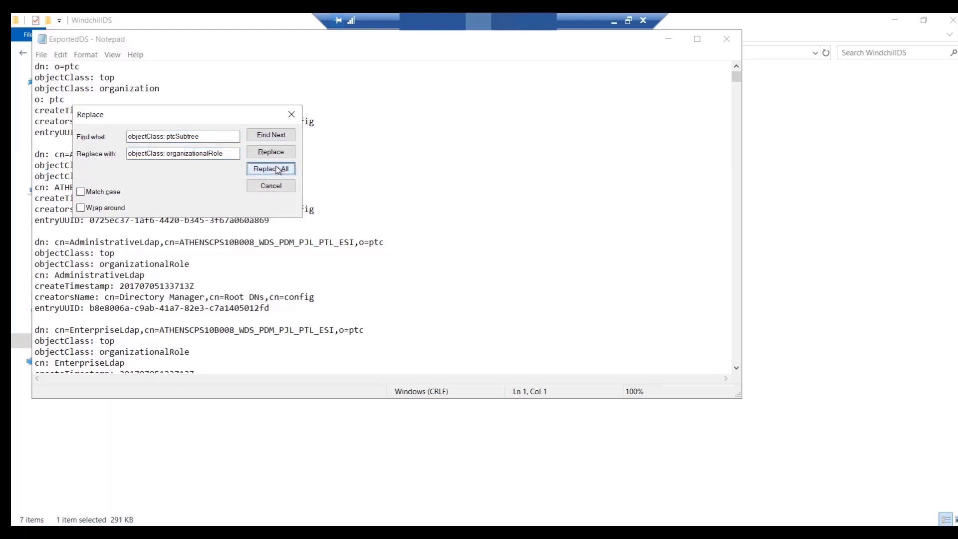
click(292, 115)
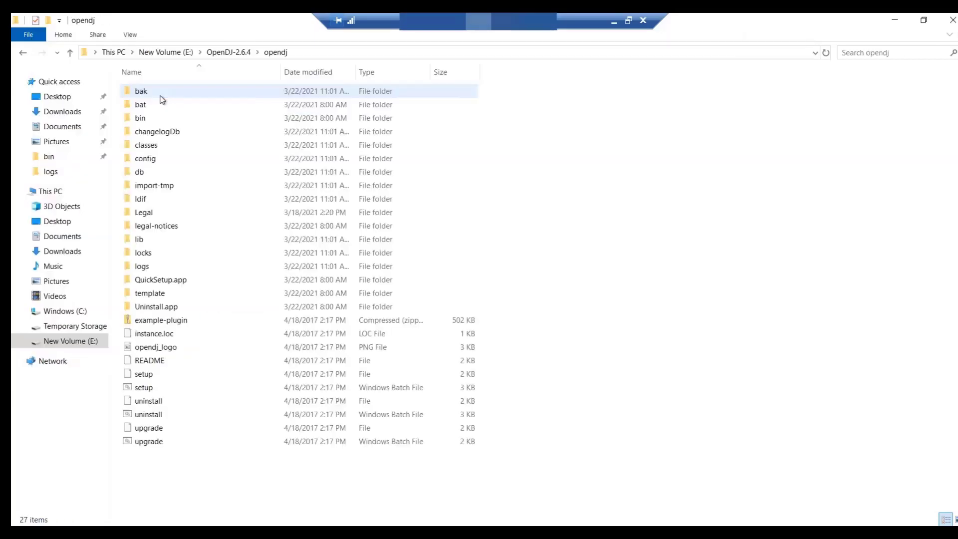
Step: Open the opendj\bat folder and bring up the context menu for control-panel.bat
double_click(157, 104)
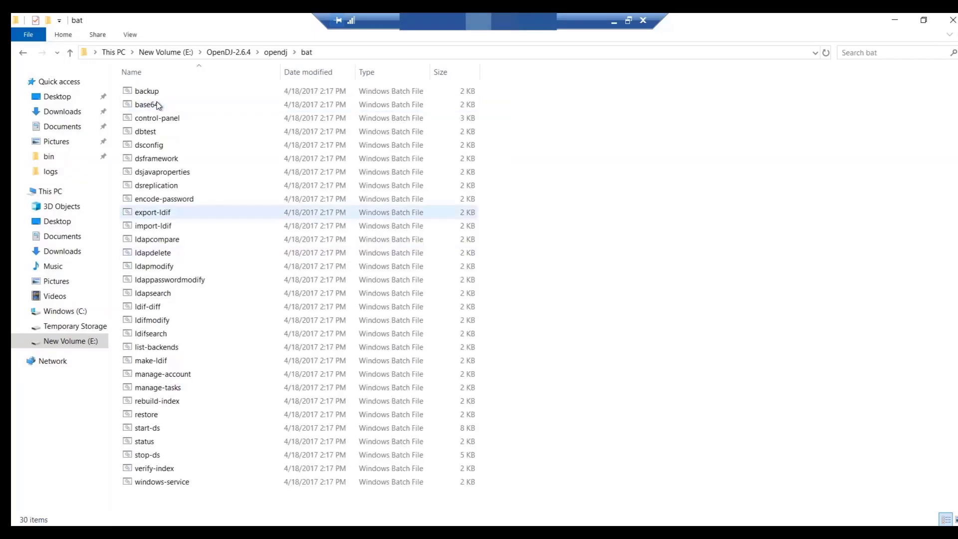
click(175, 119)
right_click(174, 120)
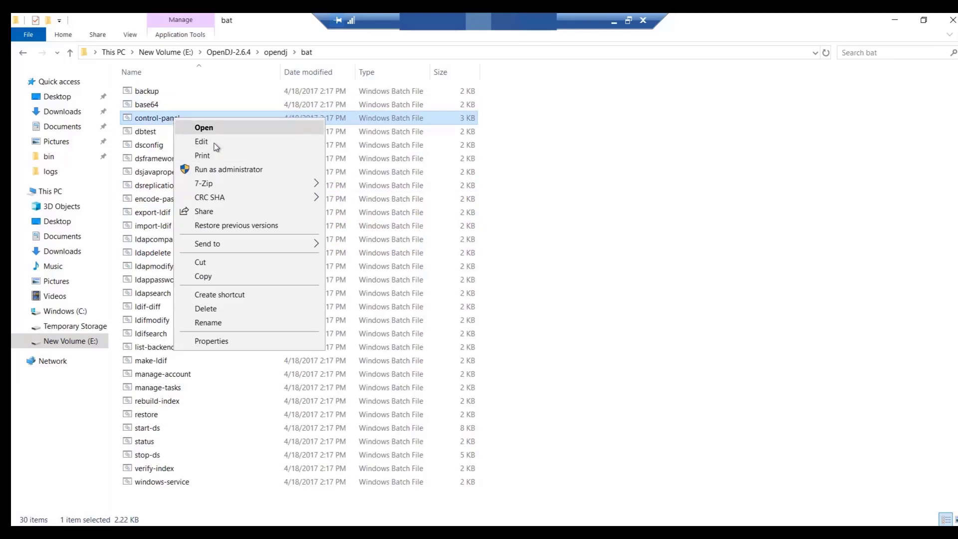
Step: Launch control-panel as administrator and choose to administer a remote server
click(215, 169)
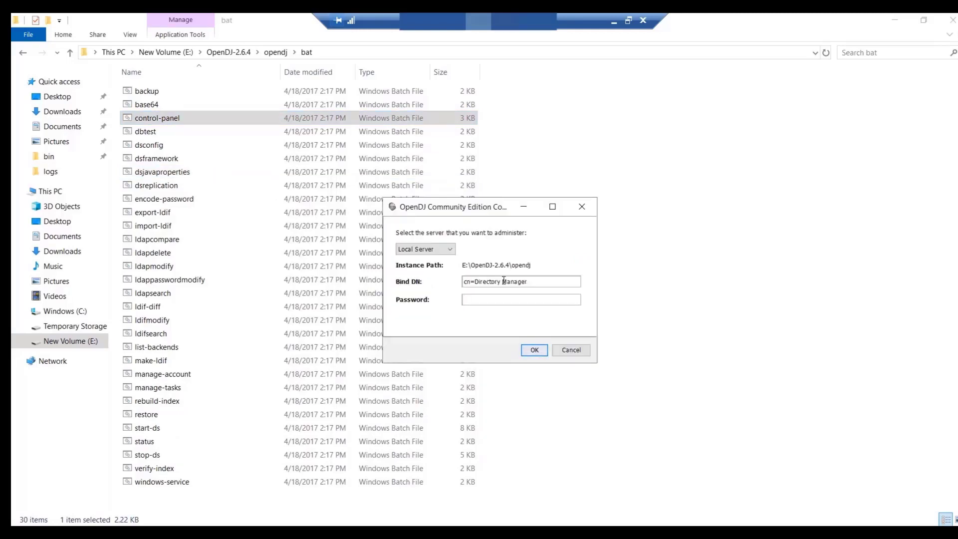
click(449, 249)
click(434, 264)
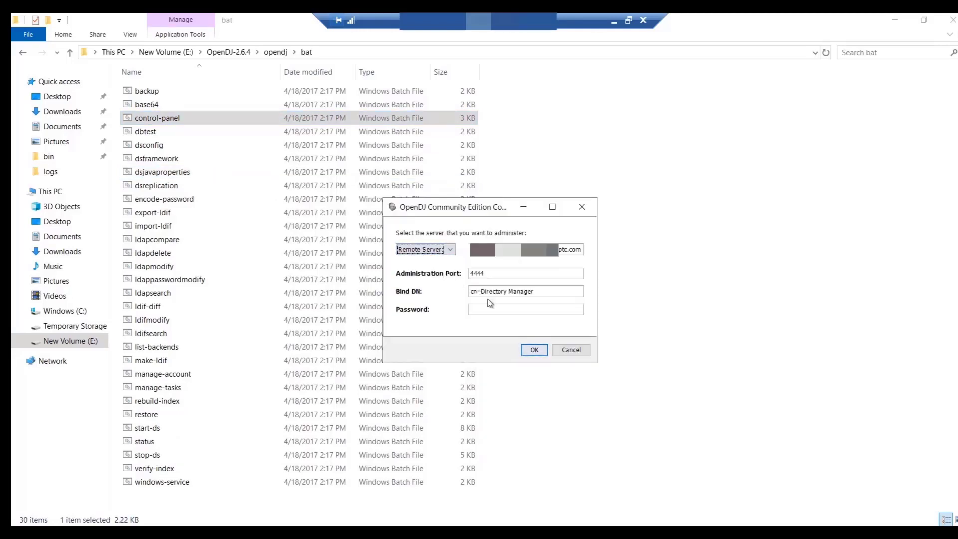
Step: Connect on administration port 5444 as cn=Manager using the admin password
click(474, 274)
text(5444)
key(Tab)
click(511, 292)
key(BackSpace)
key(BackSpace)
key(BackSpace)
key(BackSpace)
key(BackSpace)
key(BackSpace)
key(BackSpace)
key(BackSpace)
key(BackSpace)
key(BackSpace)
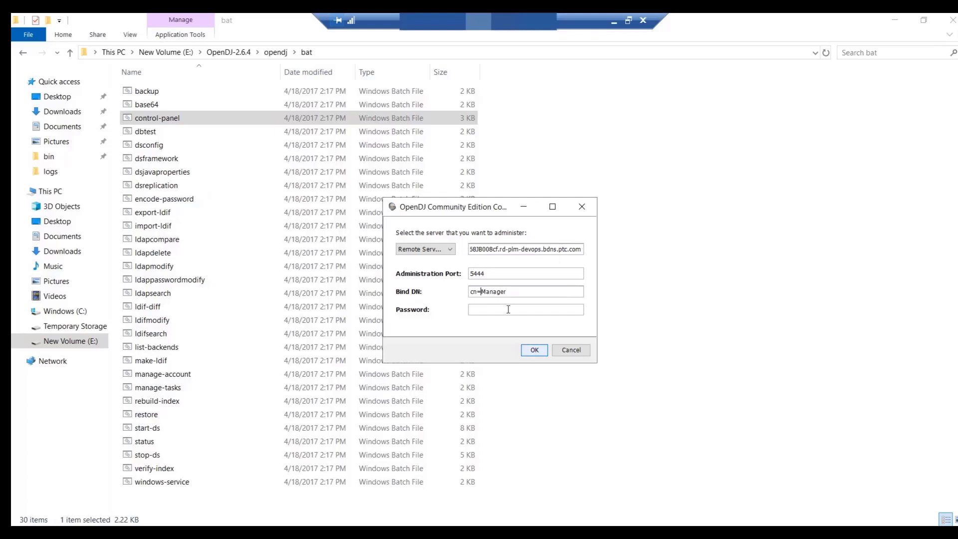
click(508, 310)
text(******)
click(534, 350)
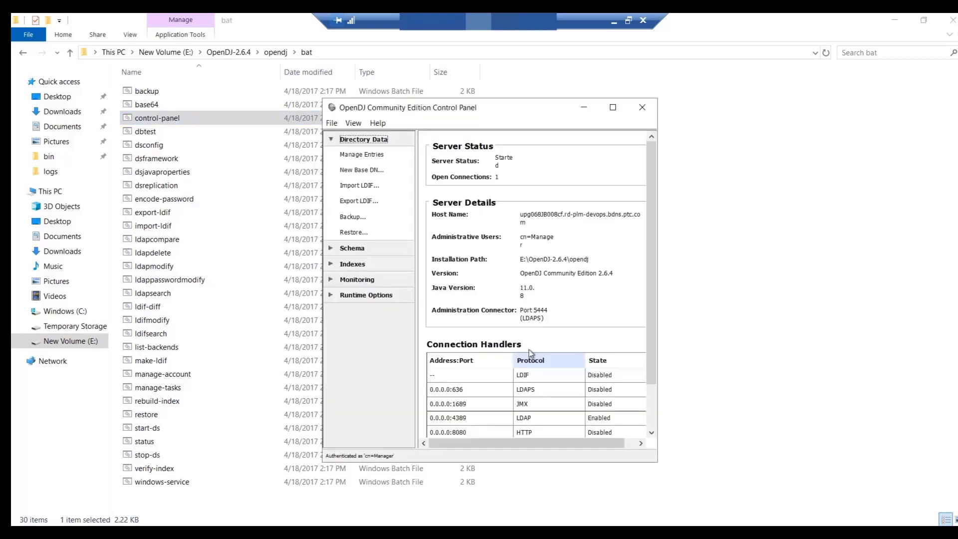
Step: Try importing E:\WindchillDS\ExportedDS.ldif and dismiss the 'No backend selected' error
click(362, 190)
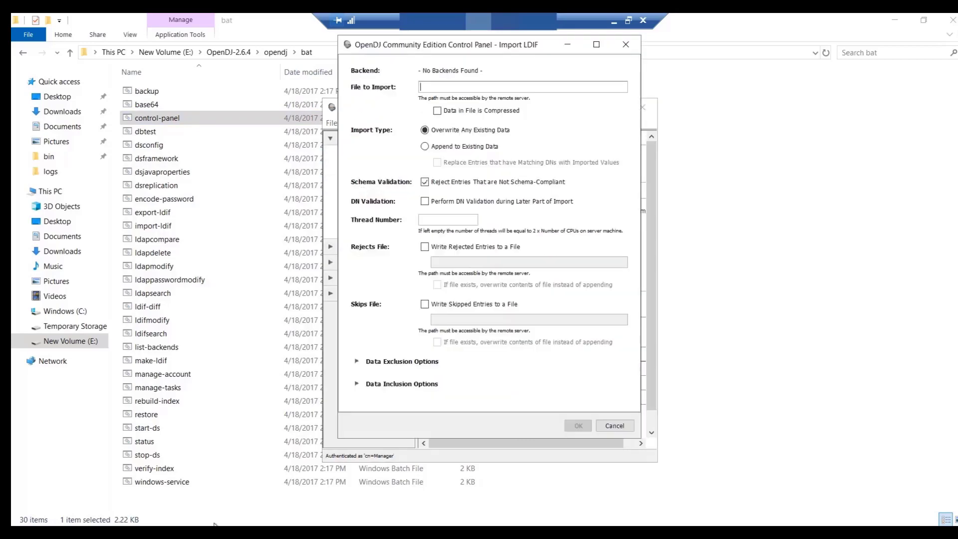
click(215, 525)
click(664, 37)
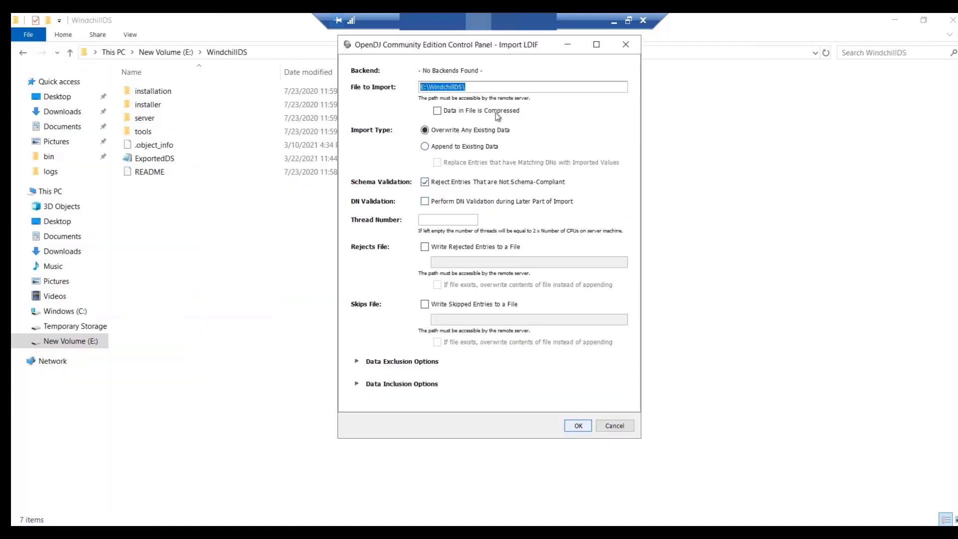
click(508, 87)
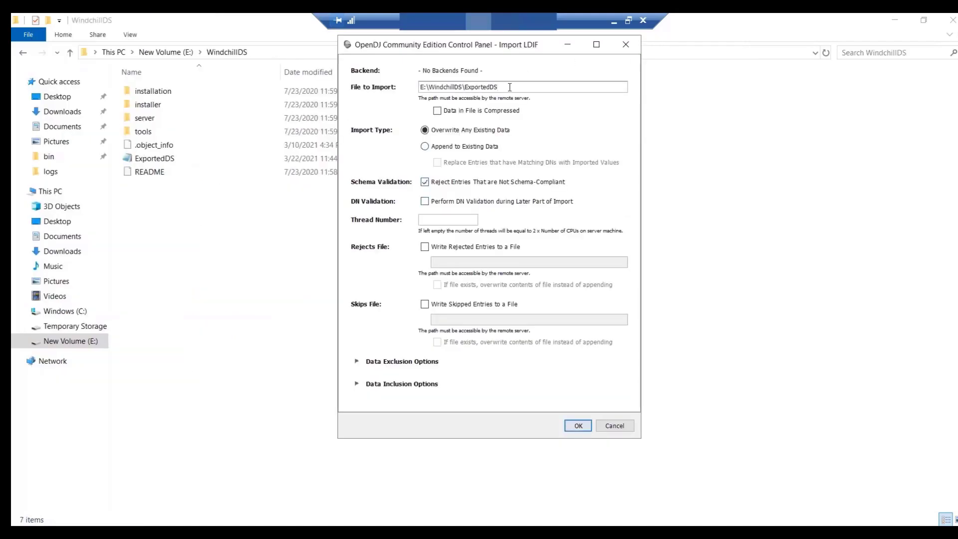
text(.ldif)
click(578, 426)
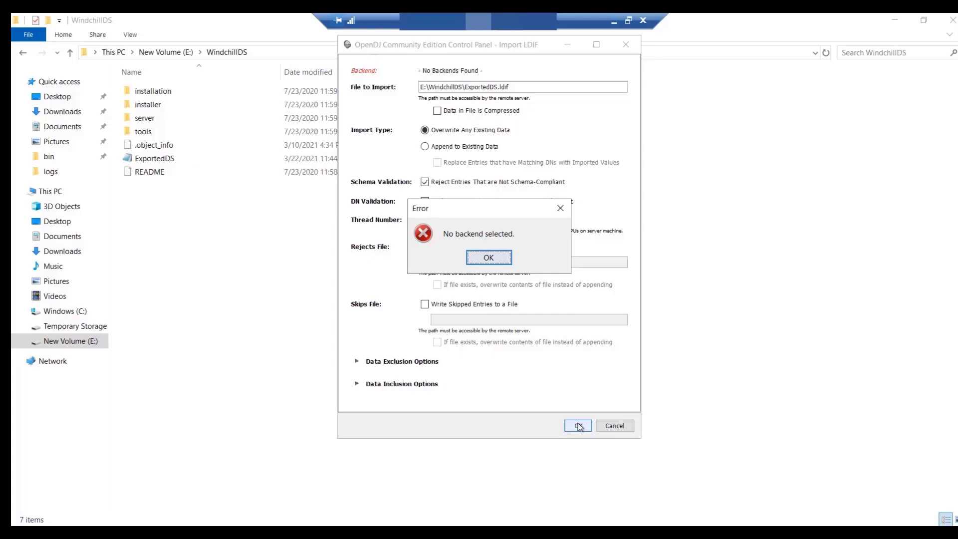
click(489, 257)
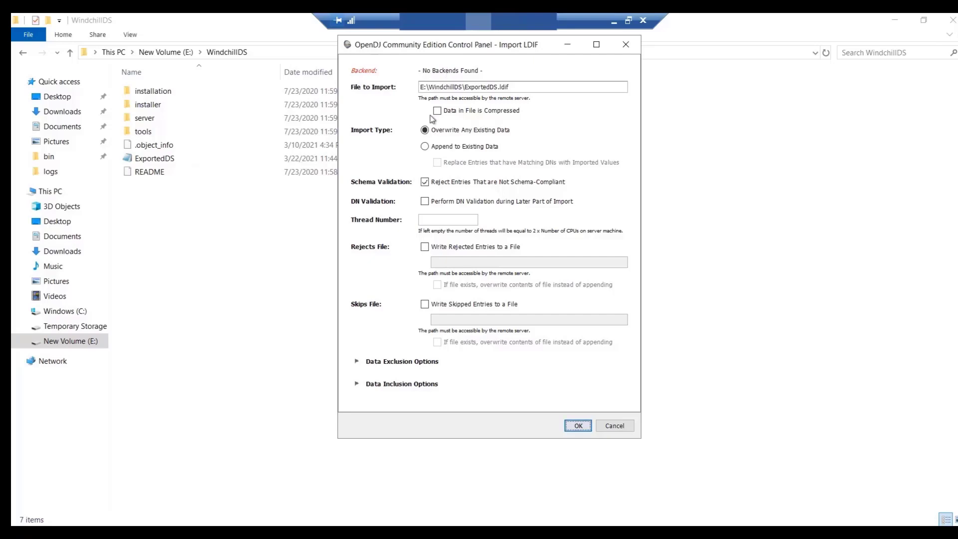
click(273, 533)
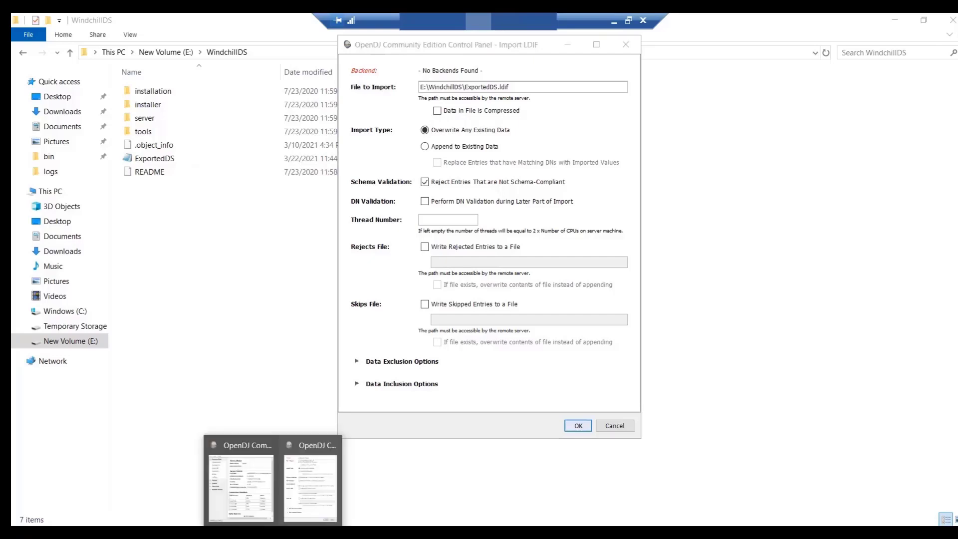
Step: Create a new userRoot backend with base DN o=ptc through New Base DN
click(246, 509)
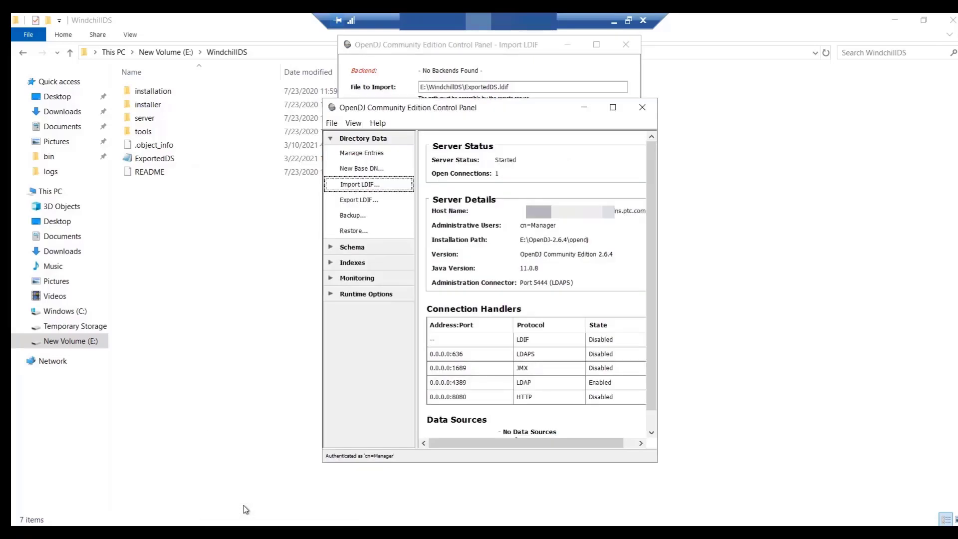
mouse_move(273, 533)
click(246, 509)
click(360, 184)
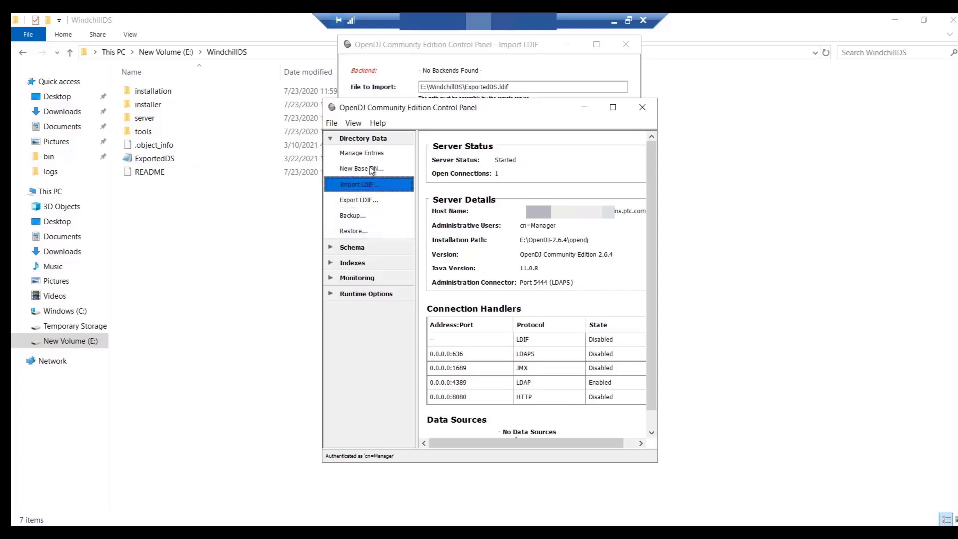
click(372, 169)
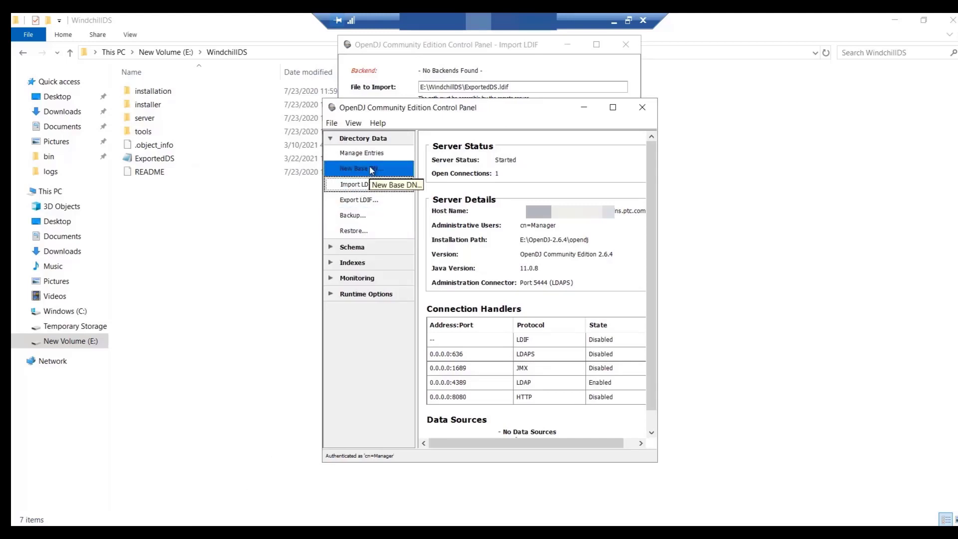
click(372, 169)
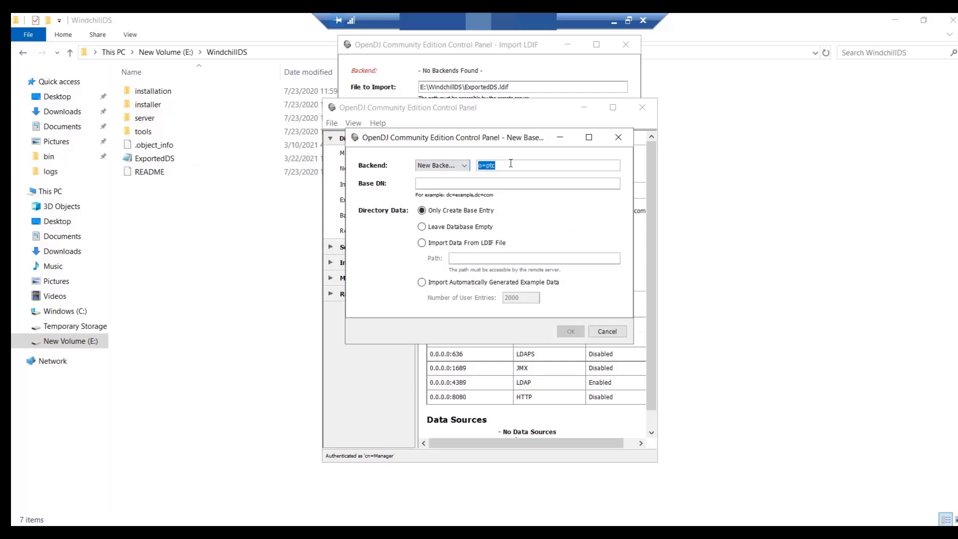
text(u)
text(o=ptc)
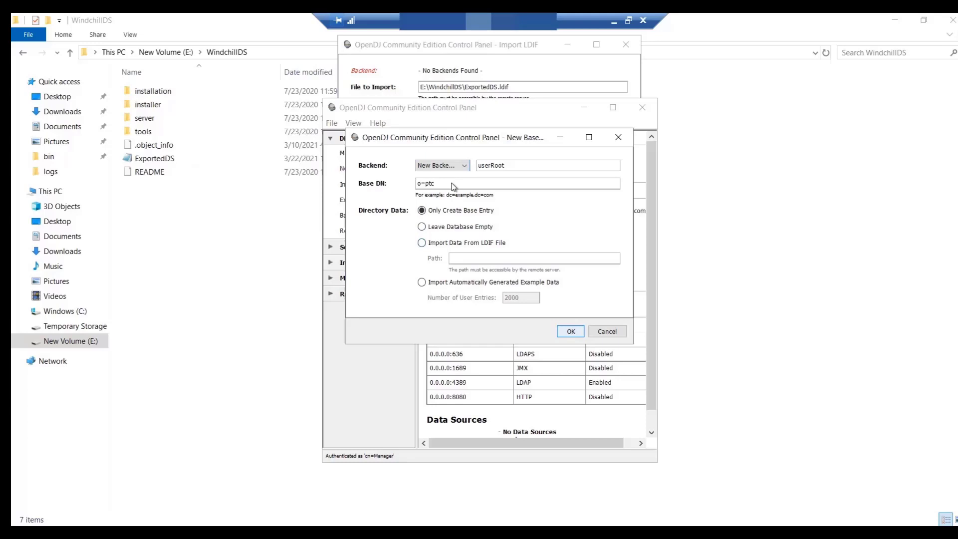
key(Return)
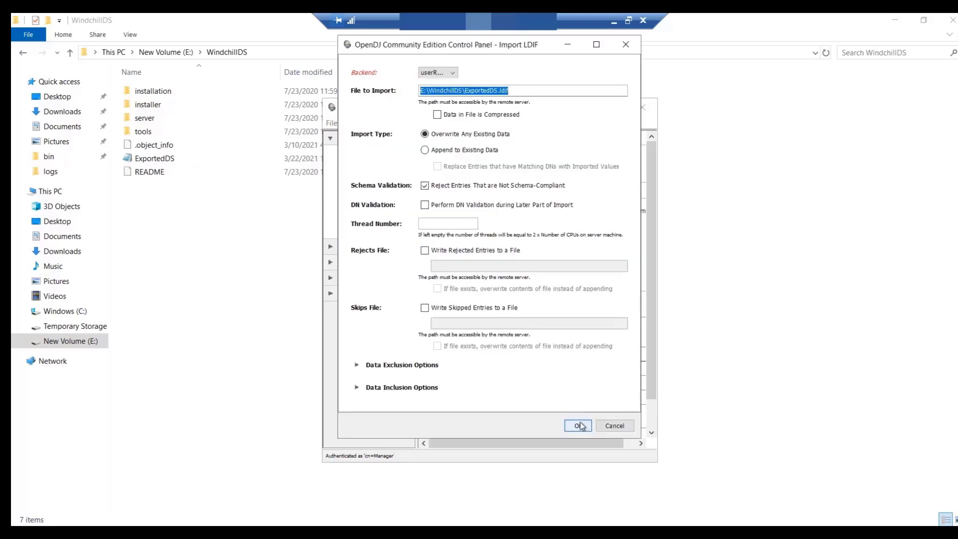
Step: Import ExportedDS.ldif into userRoot, overwriting its data, then expand EnterpriseLdap in Manage Entries
click(579, 426)
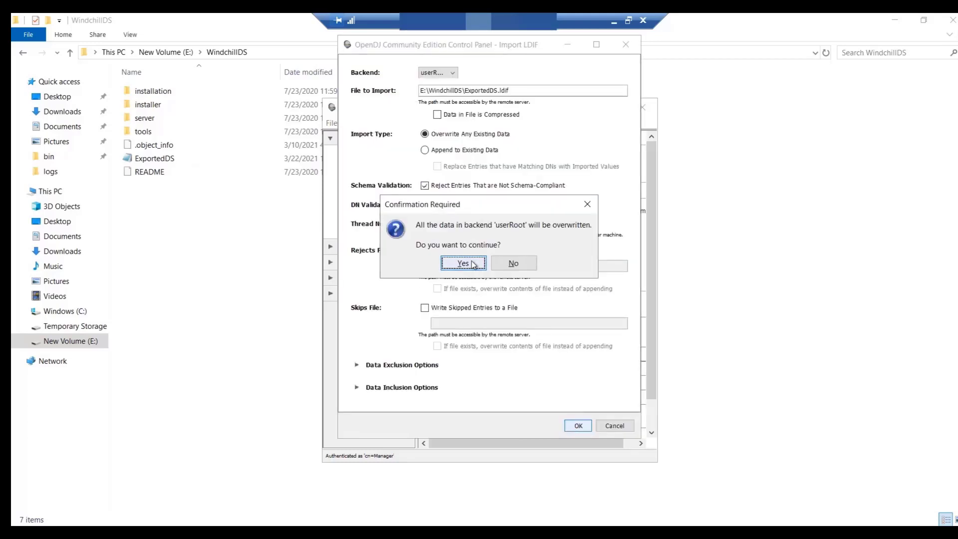
click(463, 264)
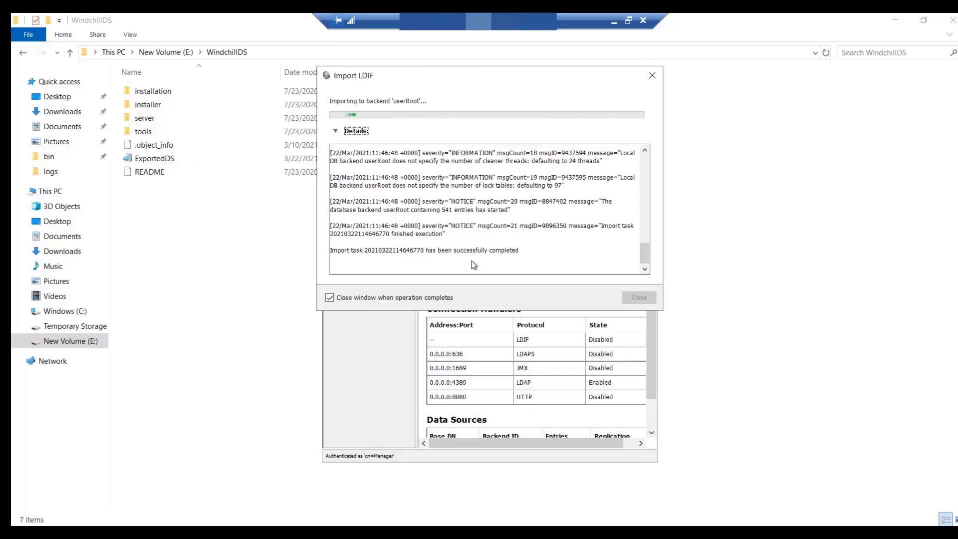
click(634, 296)
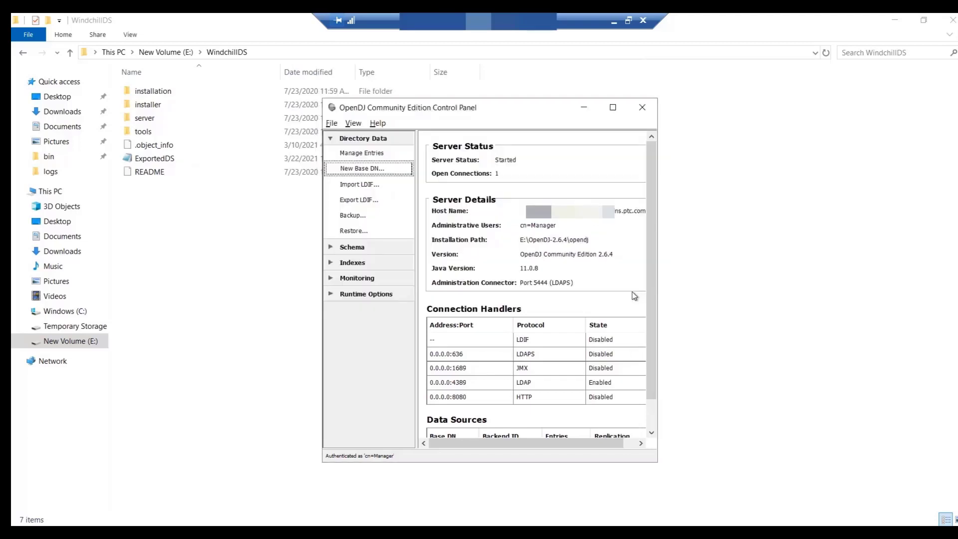
drag(494, 251, 493, 368)
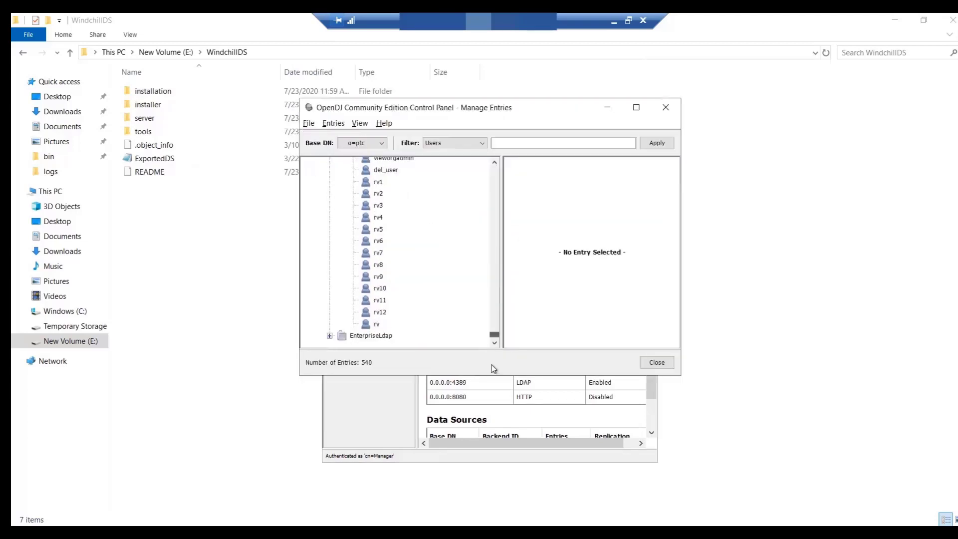
click(330, 336)
drag(494, 335, 496, 339)
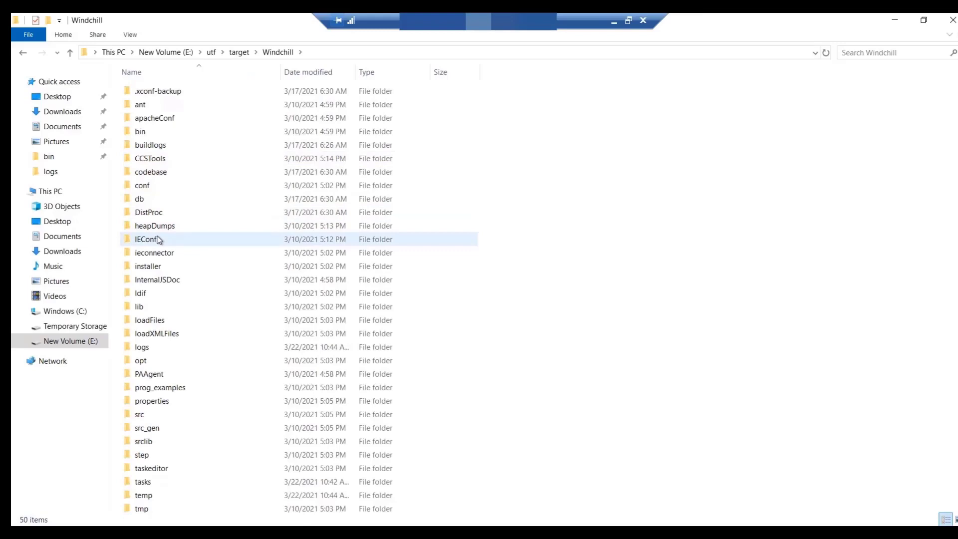
Step: In the IEConf folder, open adapterservice.json in Notepad through Open with and More apps
double_click(158, 241)
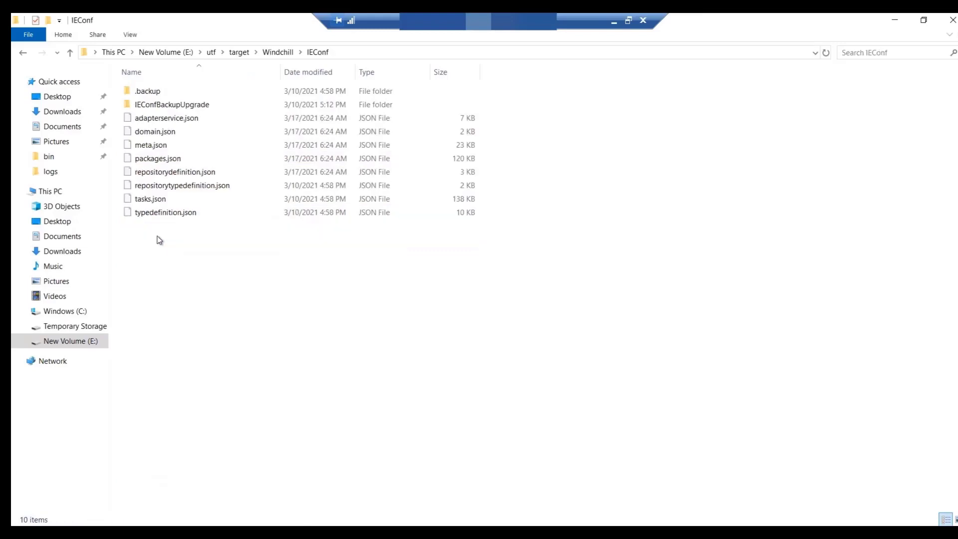
click(169, 199)
click(175, 118)
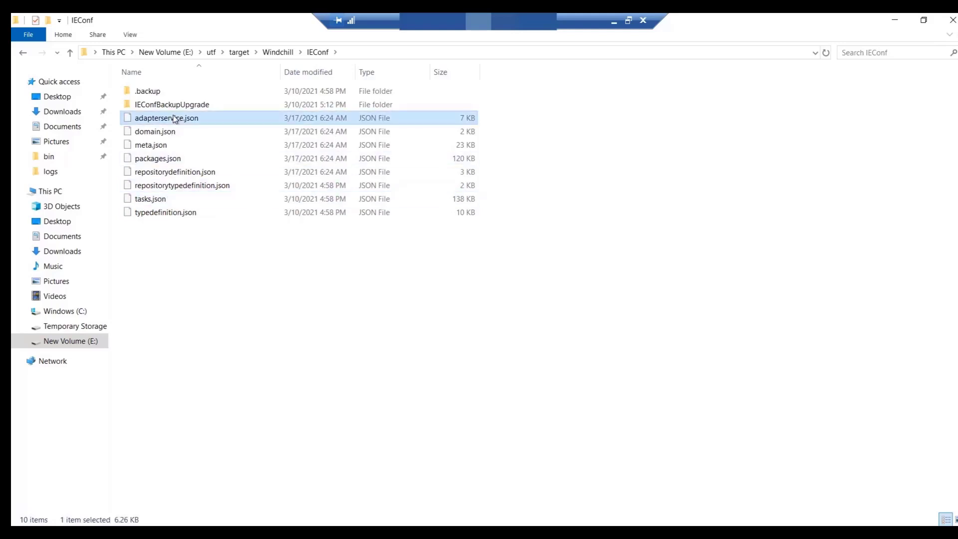
right_click(174, 118)
click(228, 129)
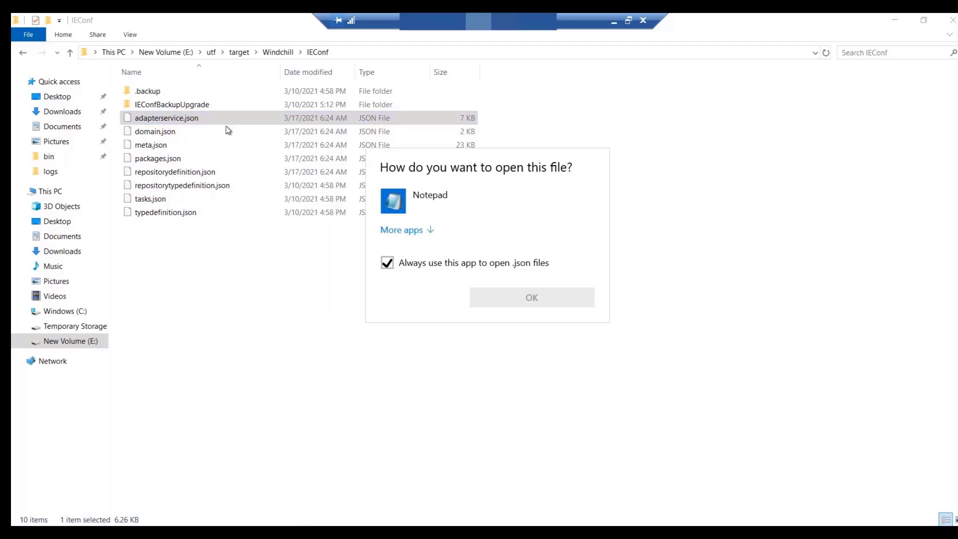
click(418, 230)
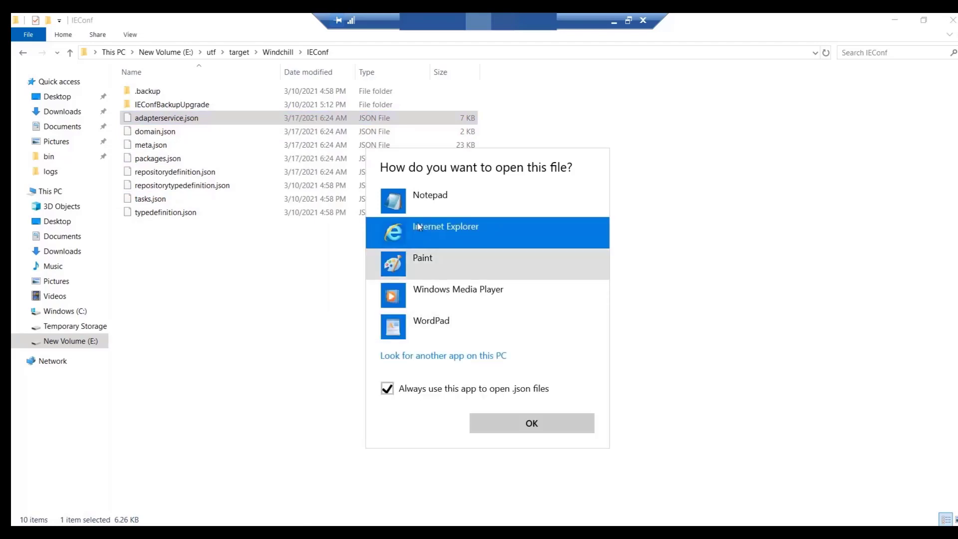
click(427, 205)
Step: Change the EnterpriseLdap and Ldap provider URL ports from 2389 to 4389, then close adapterservice.json
click(509, 431)
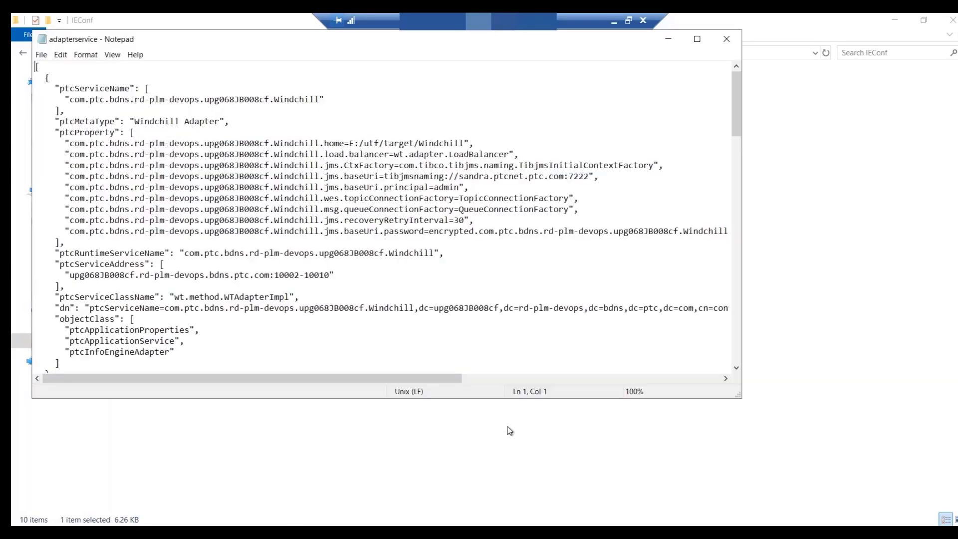
drag(735, 128, 737, 222)
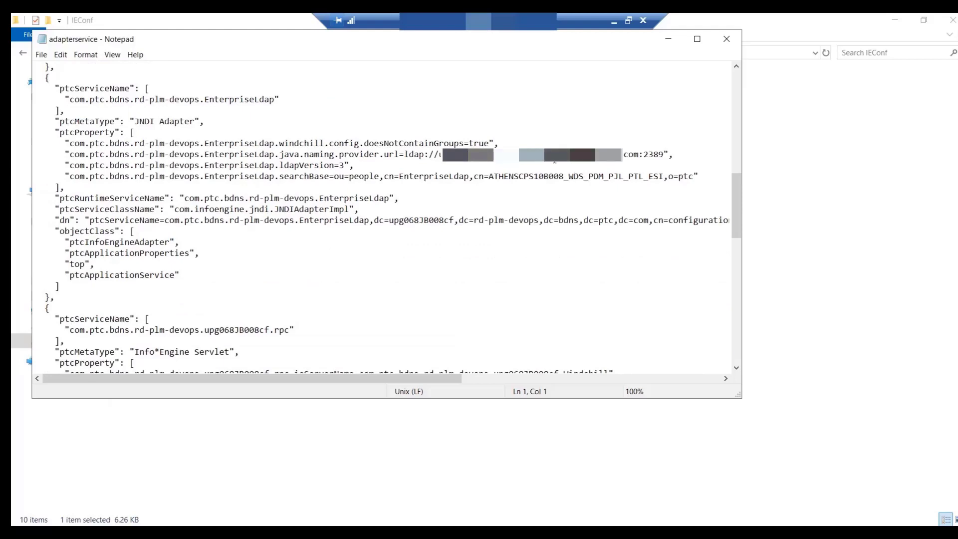
click(644, 154)
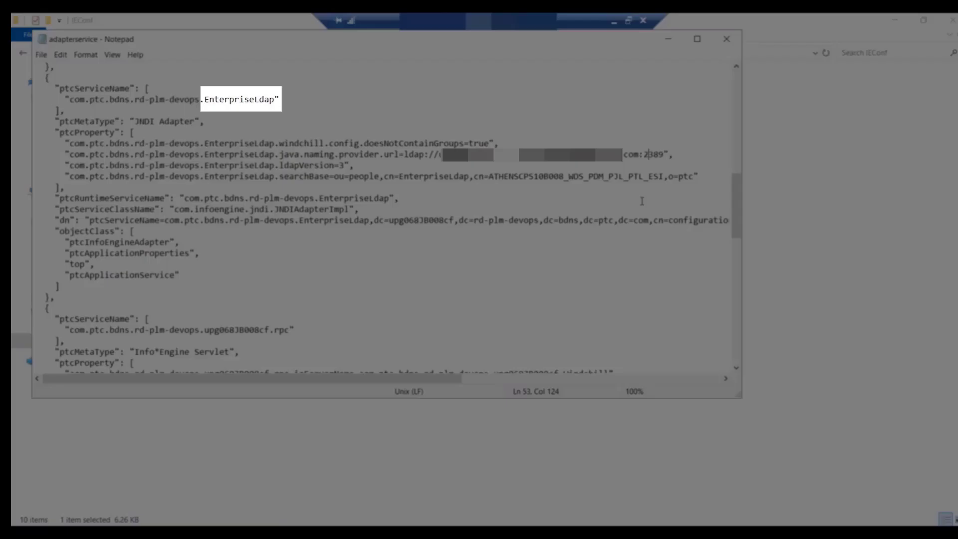
key(BackSpace)
text(4)
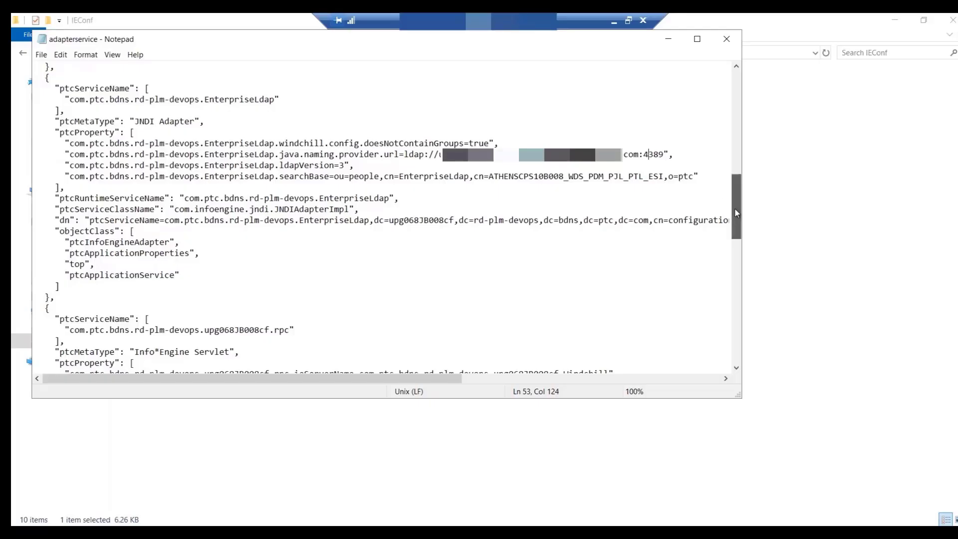
drag(736, 207, 740, 298)
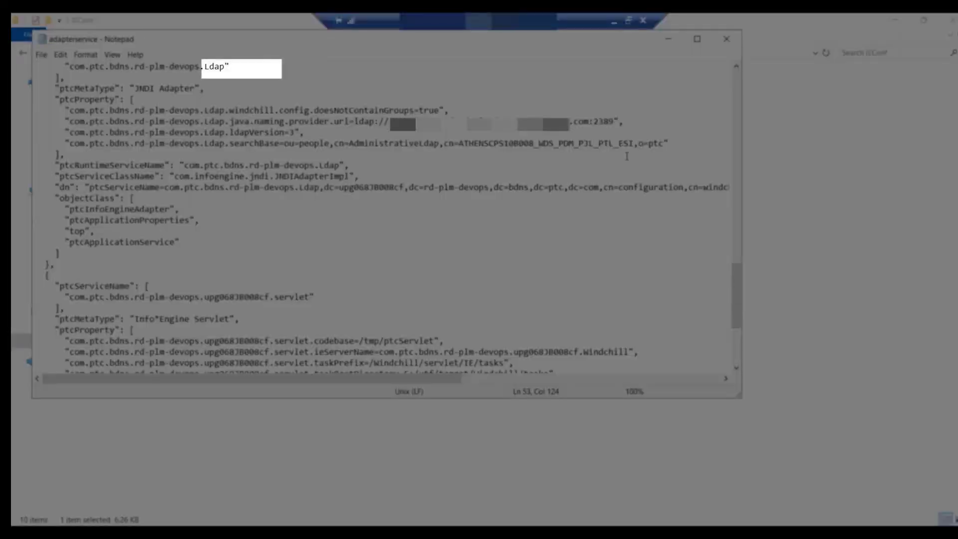
click(598, 121)
key(BackSpace)
text(4)
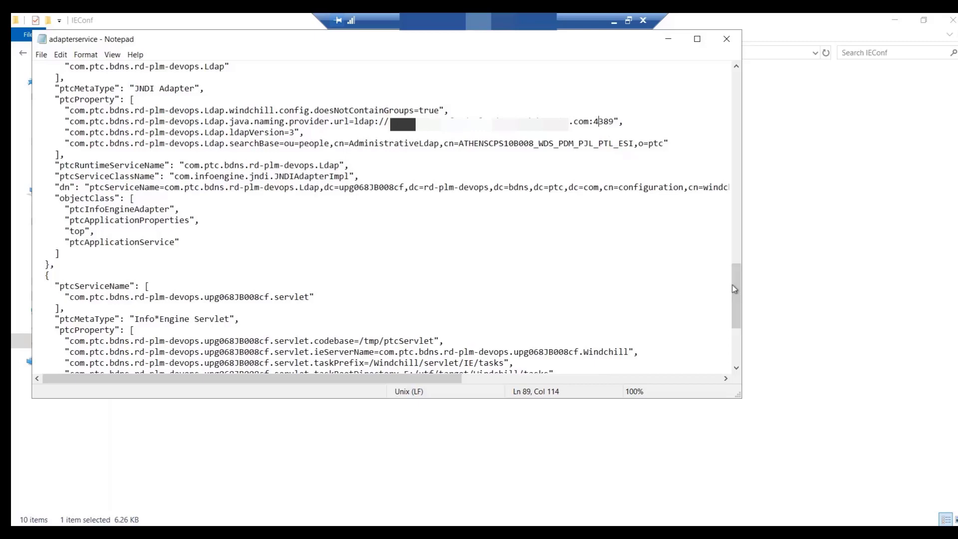
drag(735, 289, 735, 18)
click(726, 39)
Step: Browse to Apache\conf\conf.d and open 30-app-Windchill-Auth with Edit
double_click(149, 92)
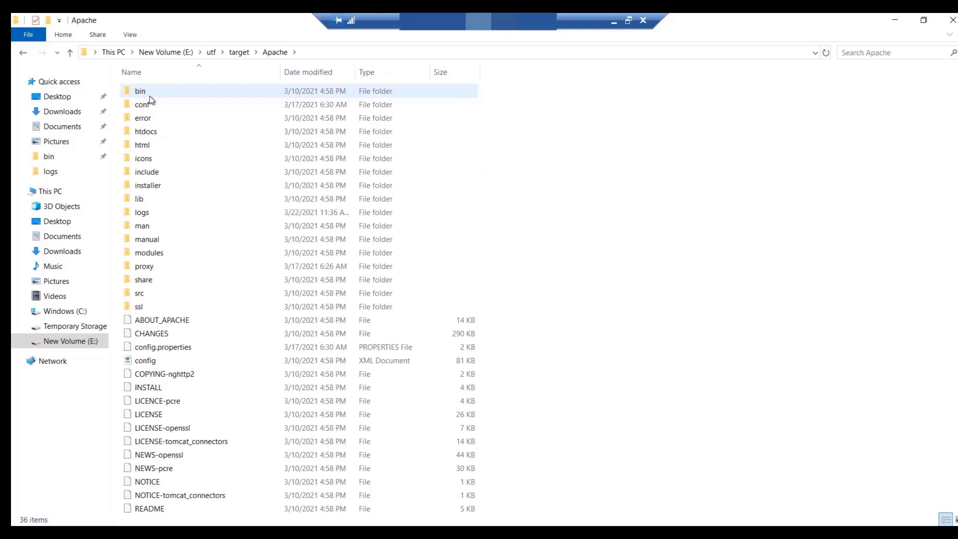
double_click(144, 104)
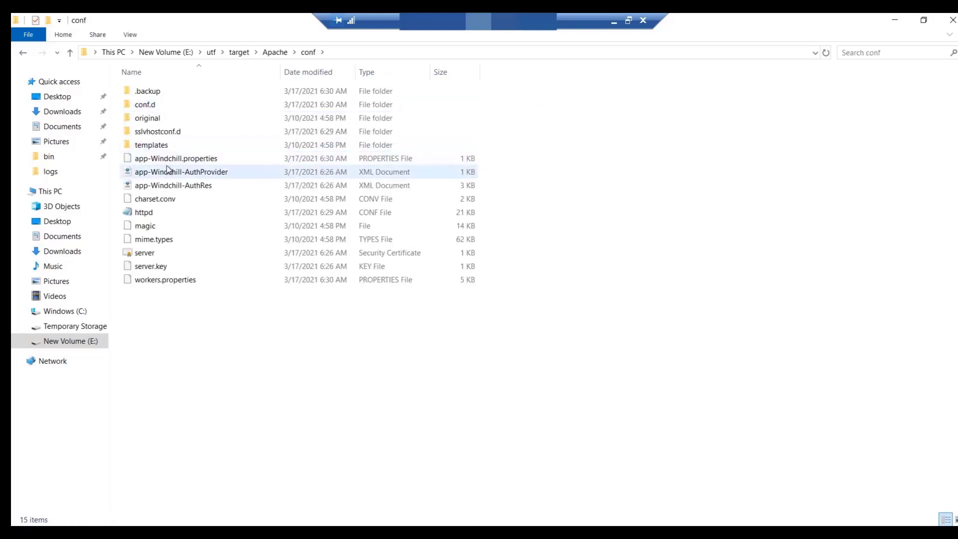
double_click(159, 105)
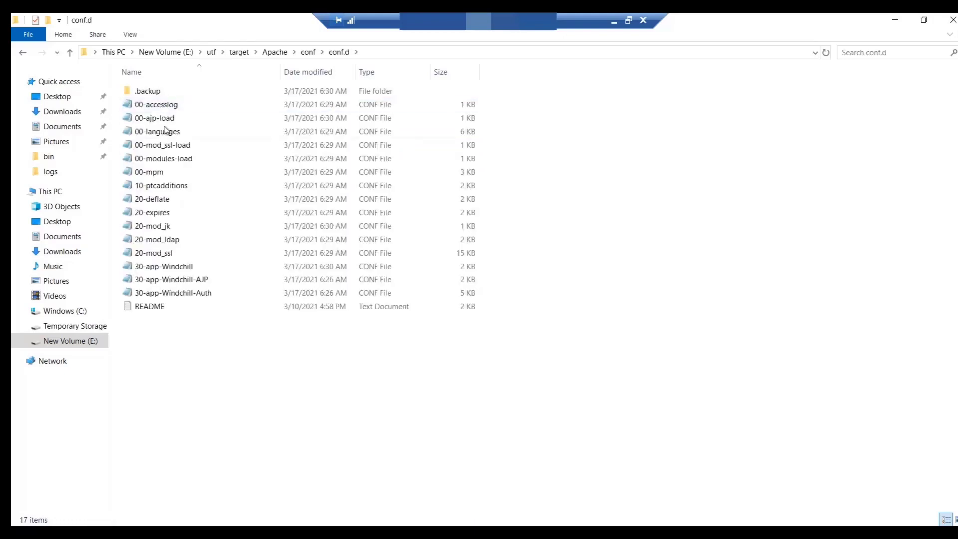
click(201, 293)
right_click(201, 293)
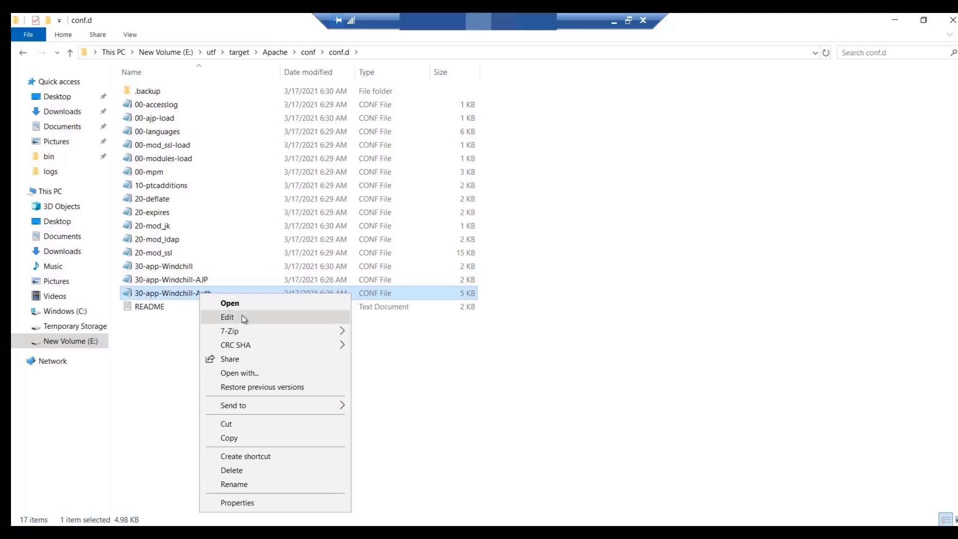
click(228, 317)
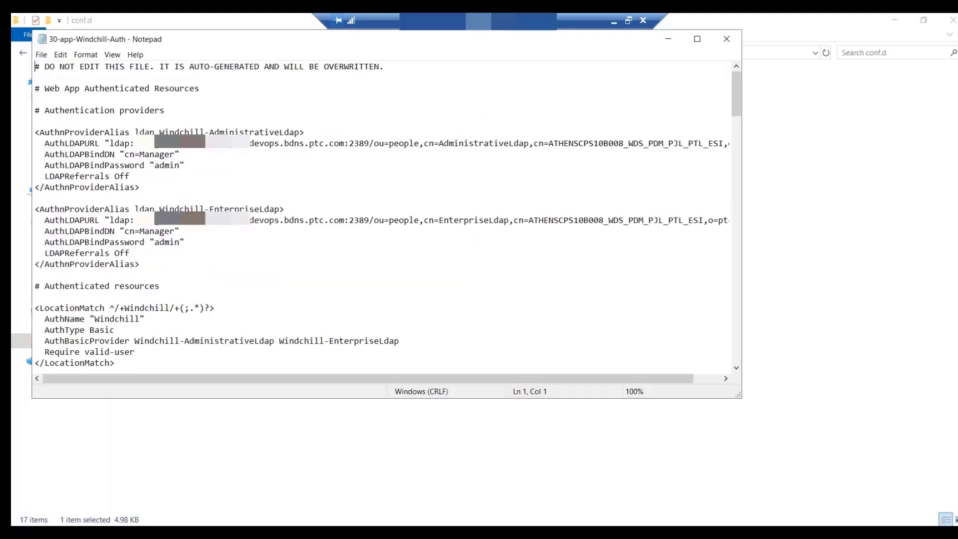
Step: Set both AuthLDAPURL ports in 30-app-Windchill-Auth to 4389 and close the file
drag(350, 379, 378, 378)
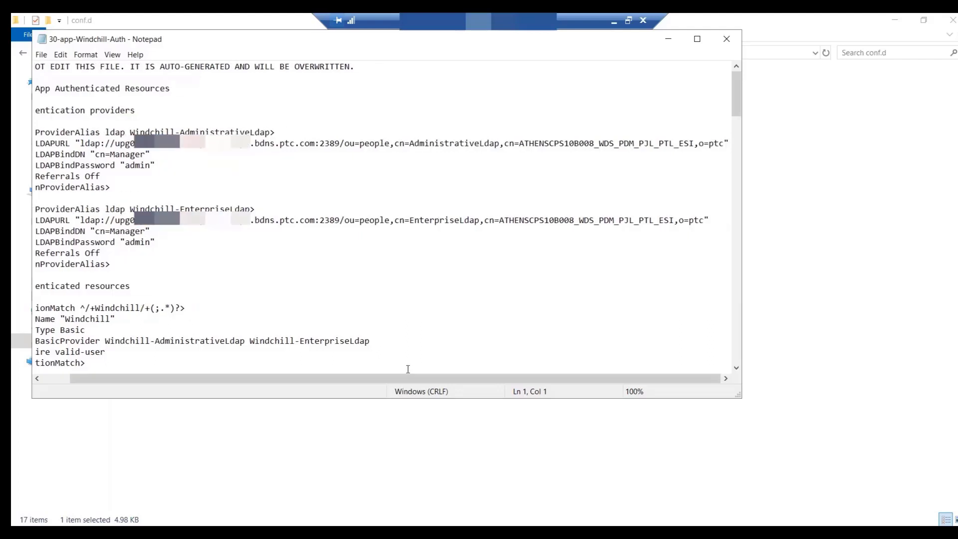
click(323, 143)
key(BackSpace)
text(4)
click(323, 222)
drag(228, 375, 200, 375)
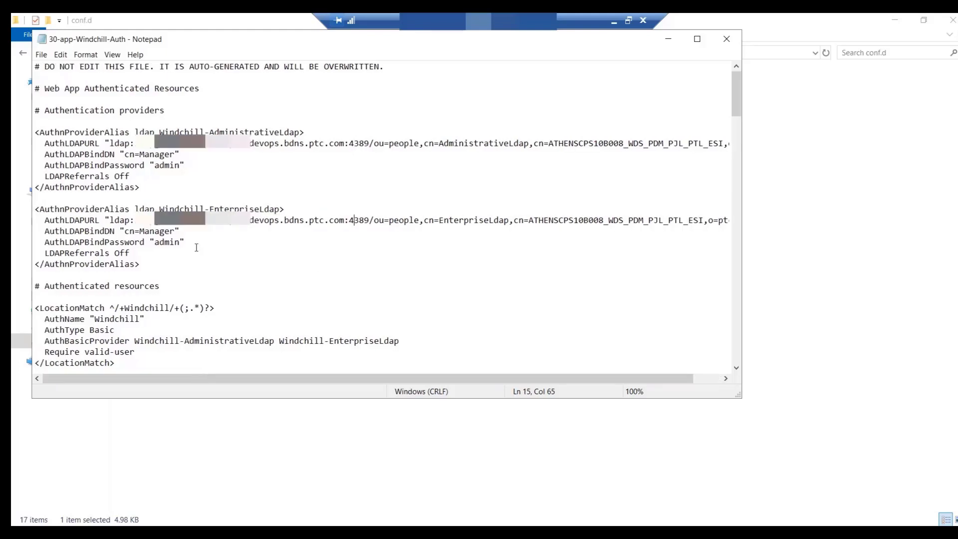
click(727, 39)
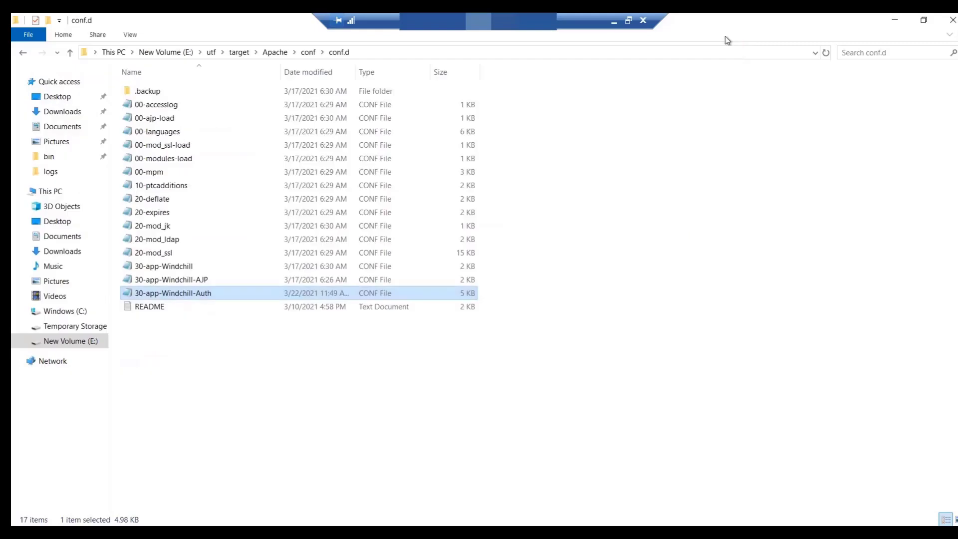
Step: Navigate to E:\utf\target\Windchill and open site.xconf with Edit
click(179, 52)
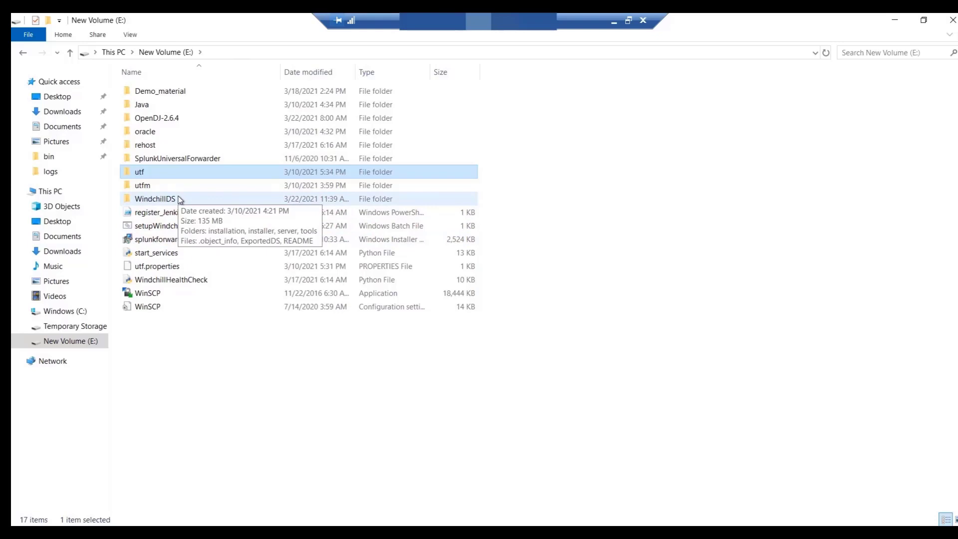
double_click(150, 172)
double_click(153, 131)
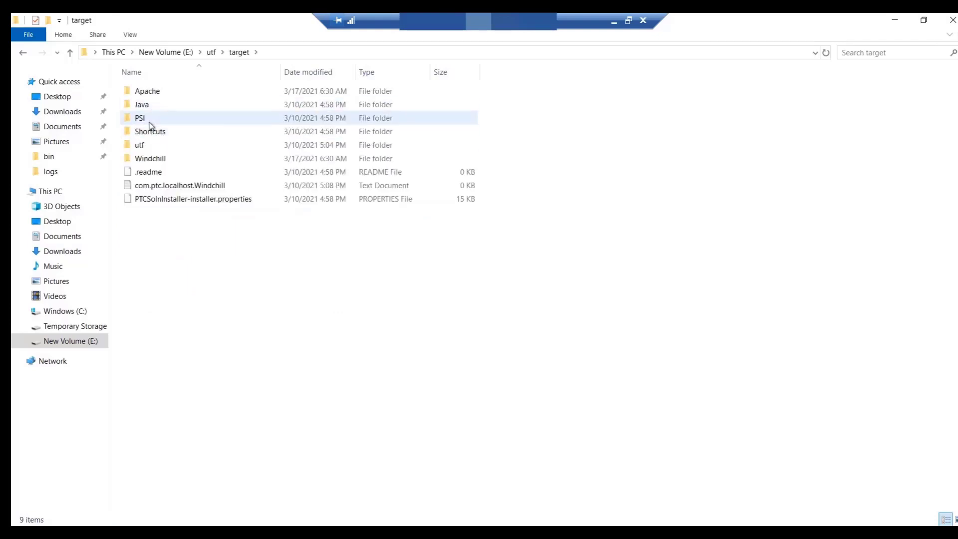
double_click(149, 158)
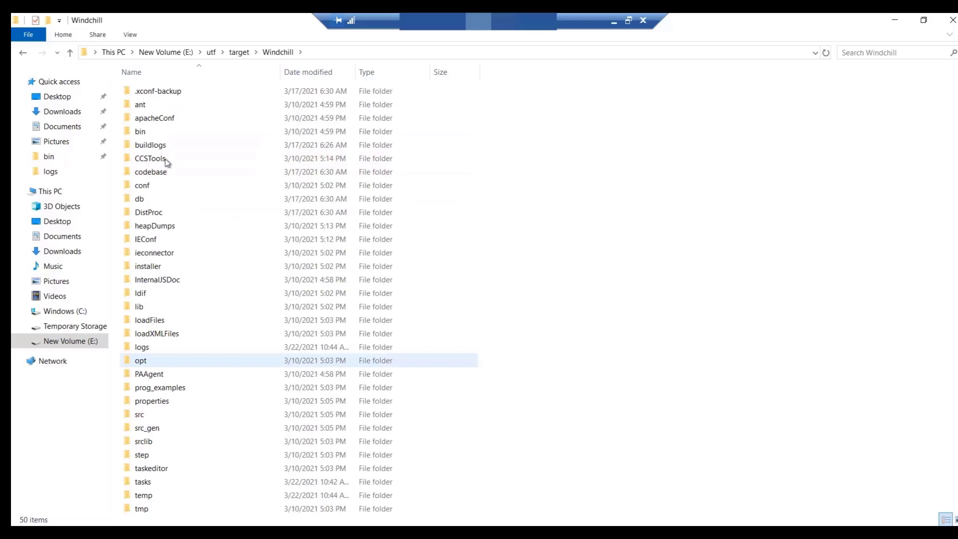
scroll(951, 316, down, 6)
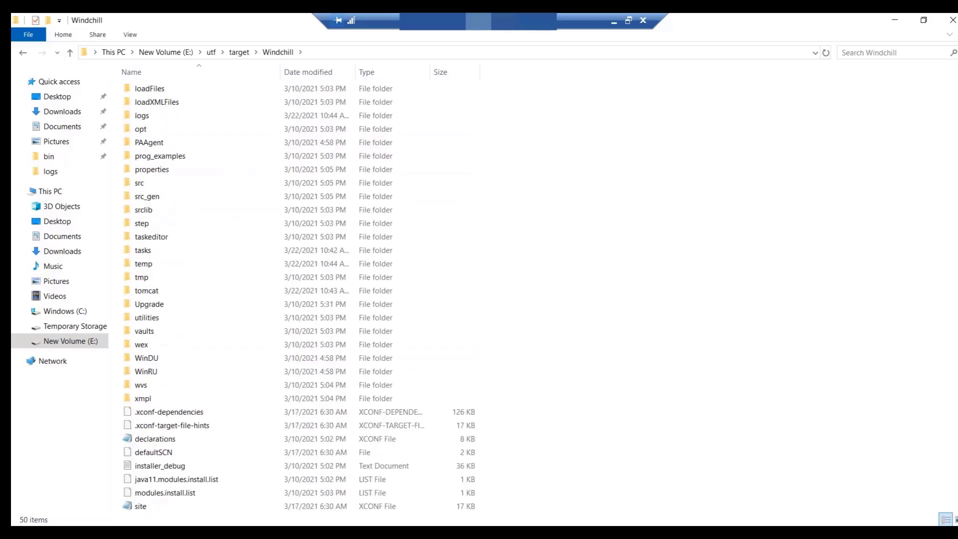
right_click(142, 506)
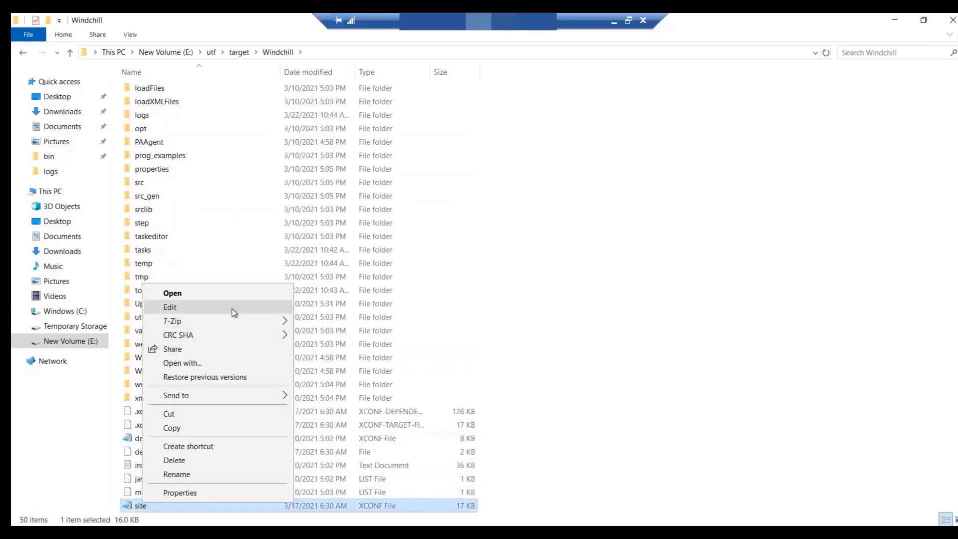
click(234, 312)
Step: Maximize site.xconf, search for "ma", and look over the mapcredentials adapter entries
double_click(698, 31)
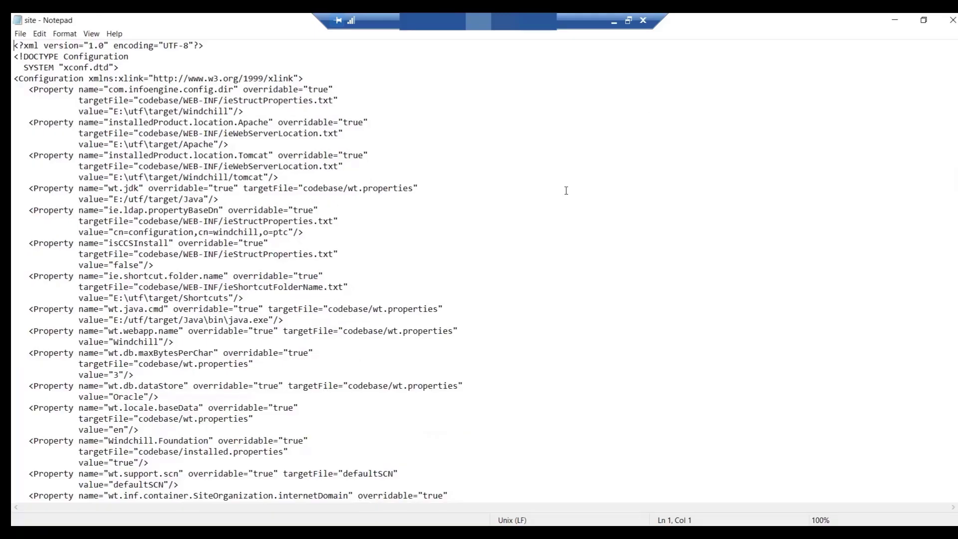
key(ctrl+f)
text(map)
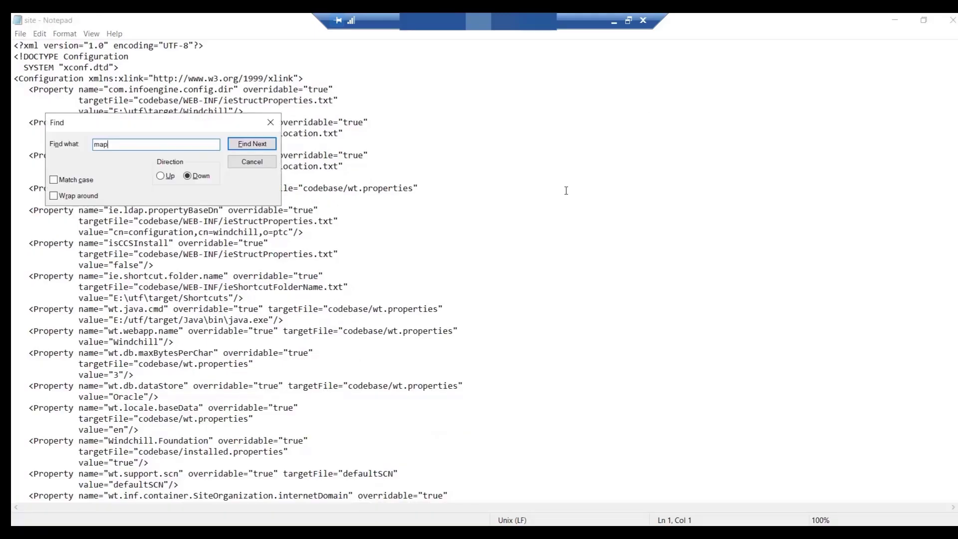
click(254, 146)
scroll(350, 349, down, 3)
click(194, 496)
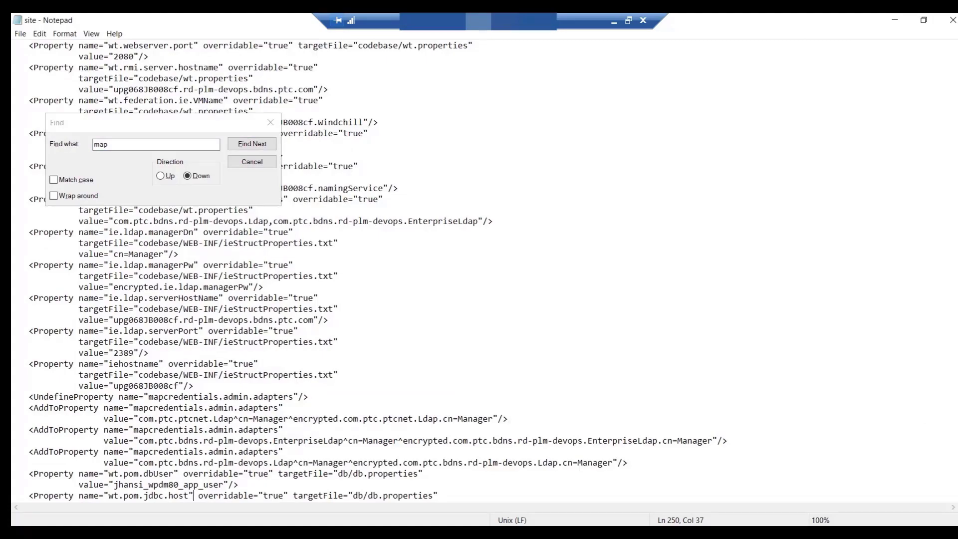
scroll(479, 270, down, 7)
scroll(364, 269, down, 1)
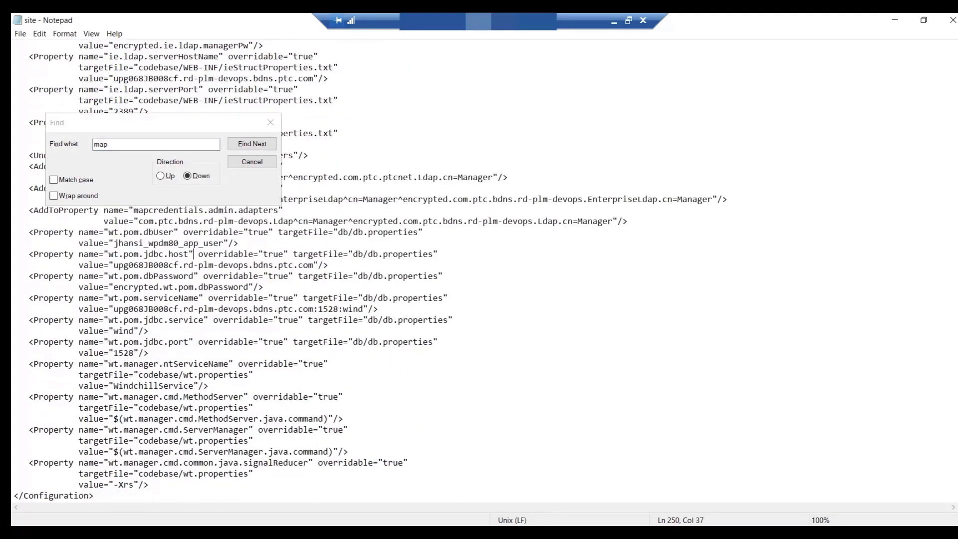
scroll(364, 269, up, 5)
scroll(365, 270, down, 5)
scroll(307, 141, up, 6)
click(270, 123)
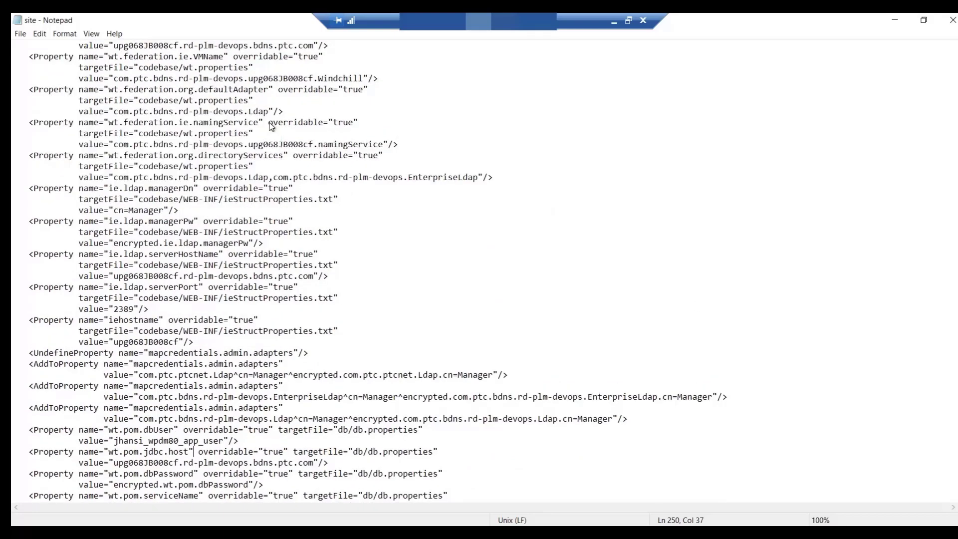
key(alt+Tab)
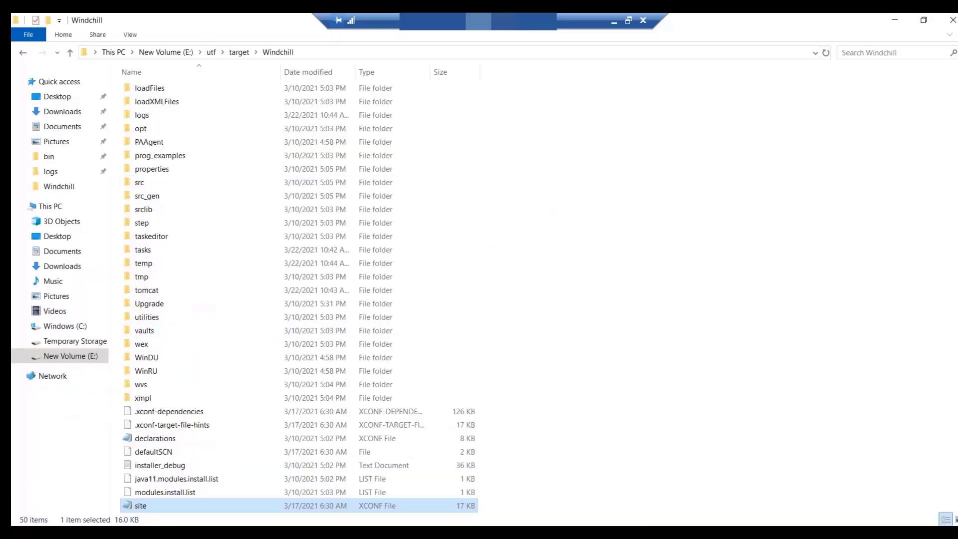
Step: Open app-Windchill-AuthProvider from the Apache conf folder with Edit
click(239, 52)
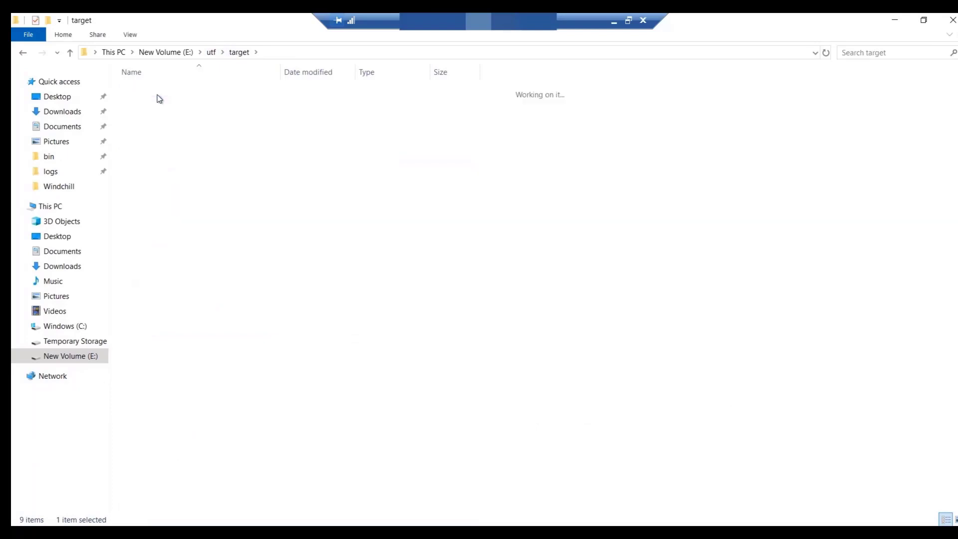
double_click(159, 95)
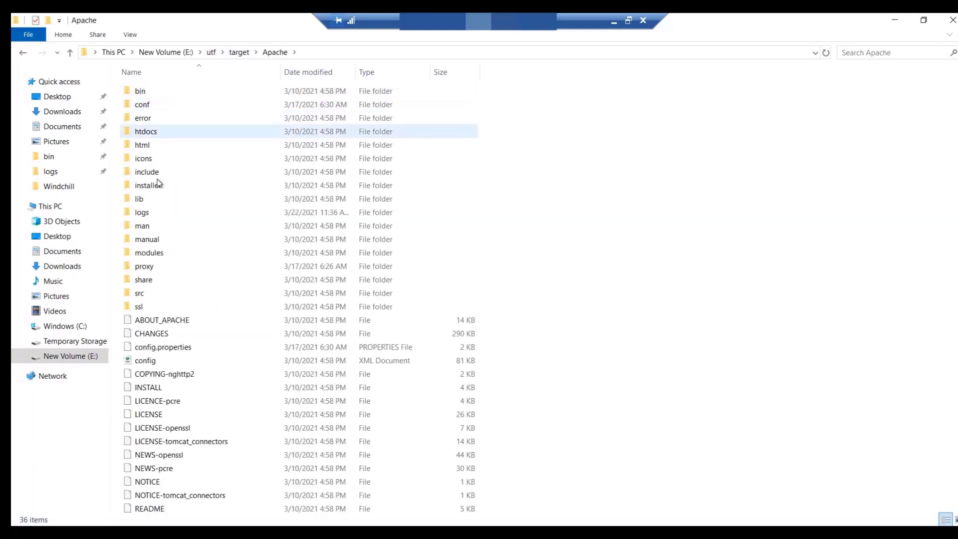
double_click(143, 105)
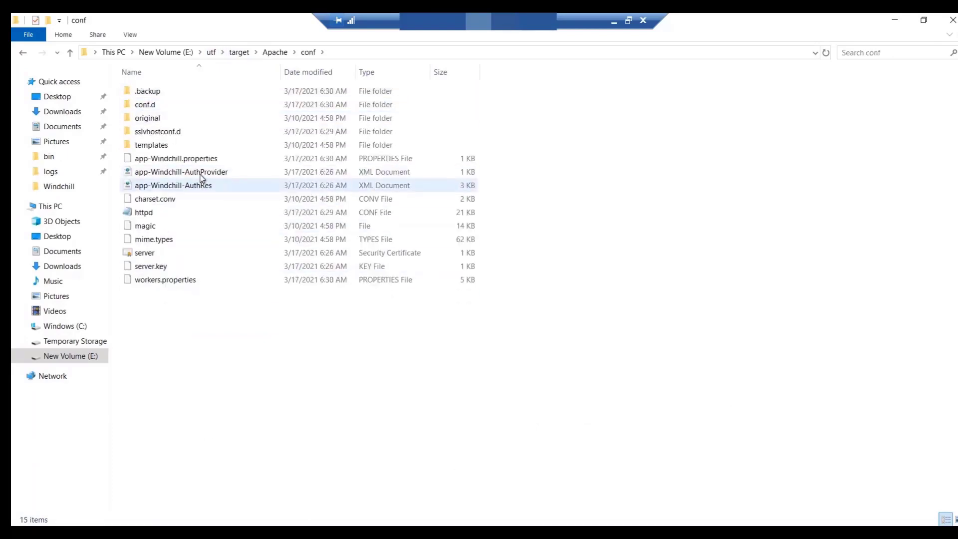
click(202, 175)
right_click(201, 175)
click(243, 204)
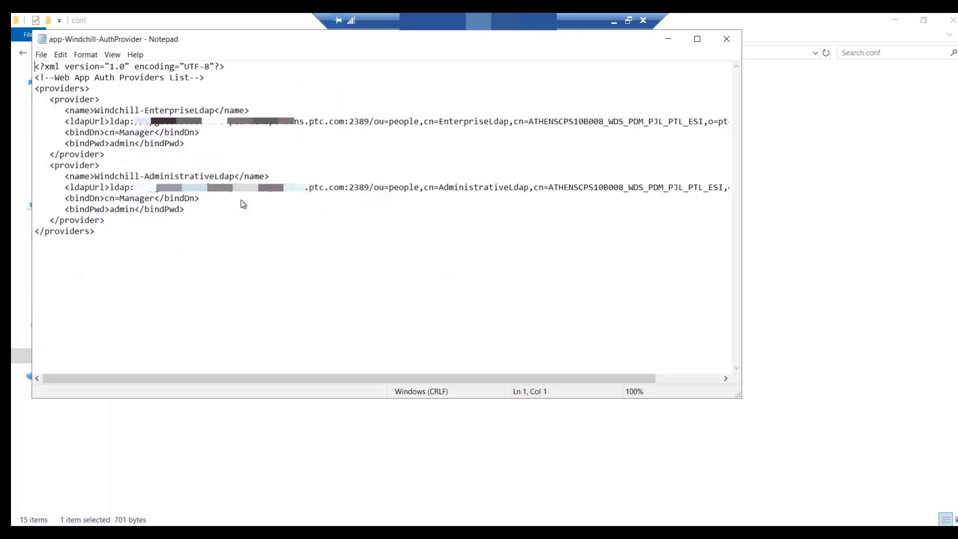
Step: Change both ldapUrl ports in app-Windchill-AuthProvider from 2389 to 4389
click(353, 122)
key(BackSpace)
text(4)
click(354, 187)
key(BackSpace)
text(4)
drag(409, 379, 253, 374)
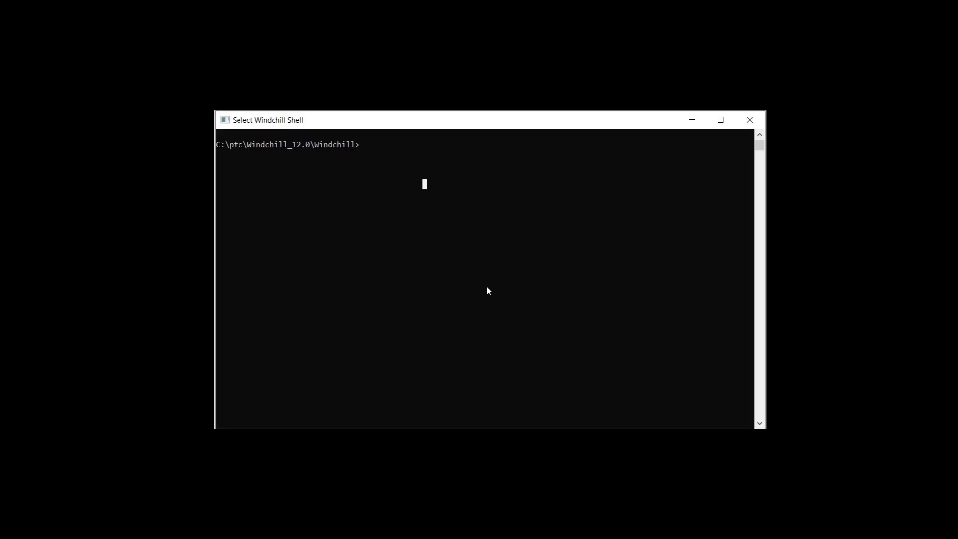
Step: Run xconfmanager -p in the Windchill Shell
text(xc)
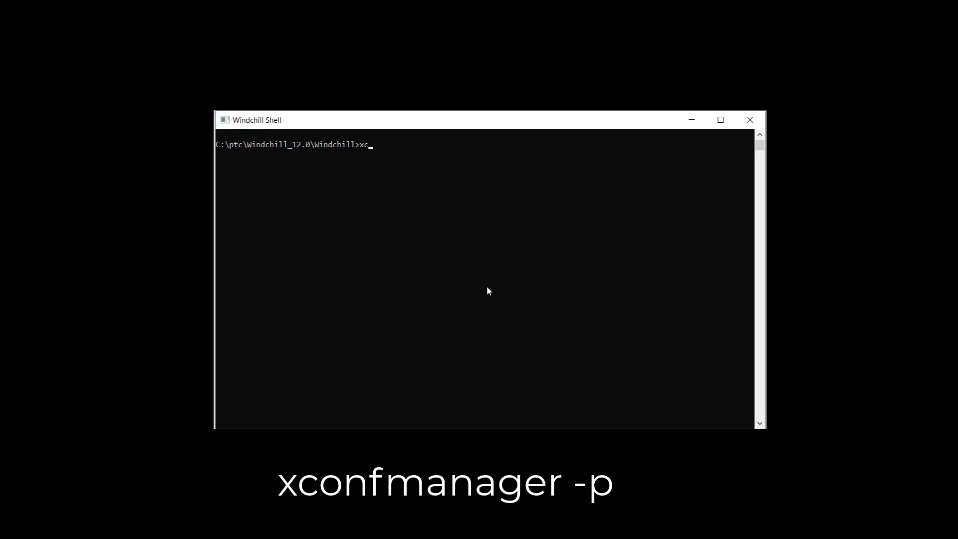
text(onfmanager -p)
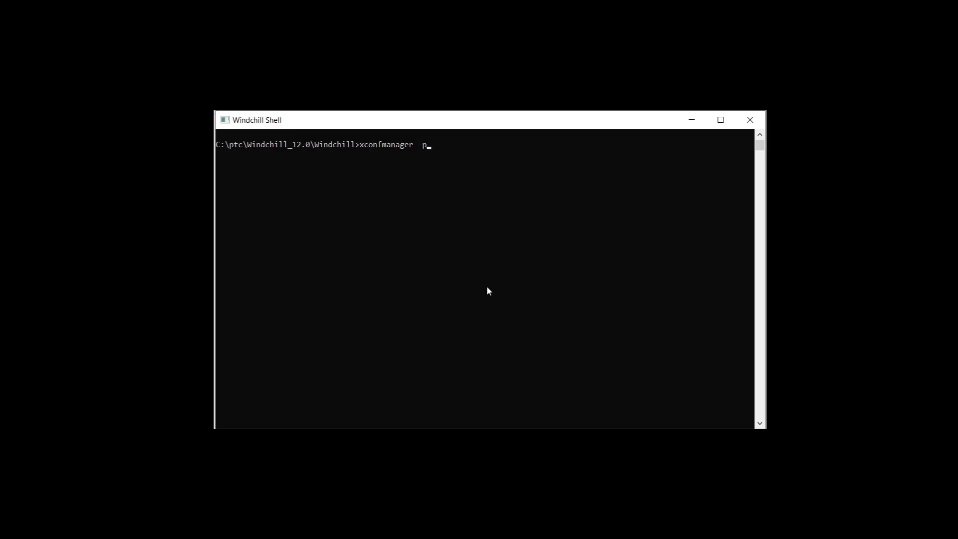
key(Return)
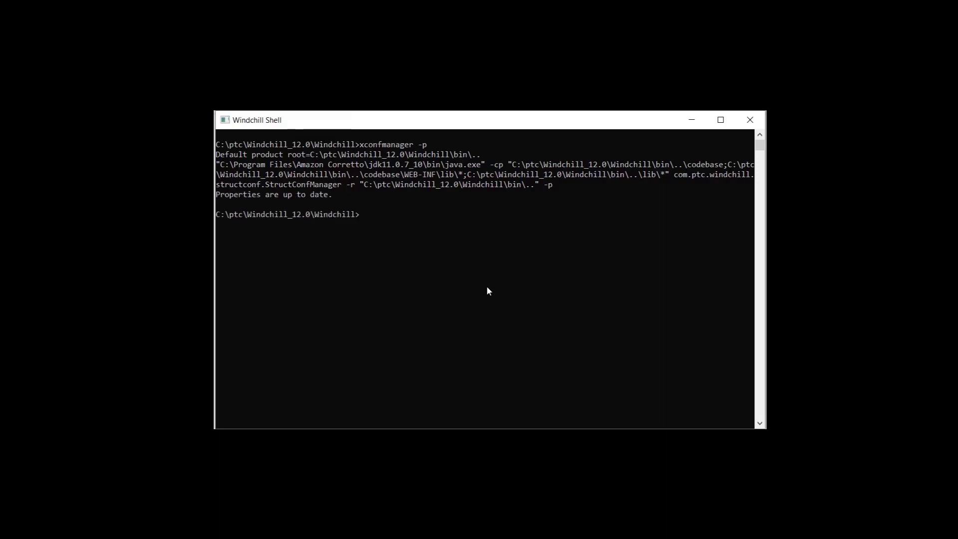
Step: Switch to the HTTPServer folder and run ant -f webAppConfig.xml regenAllWebApps
text(cd ..)
key(Return)
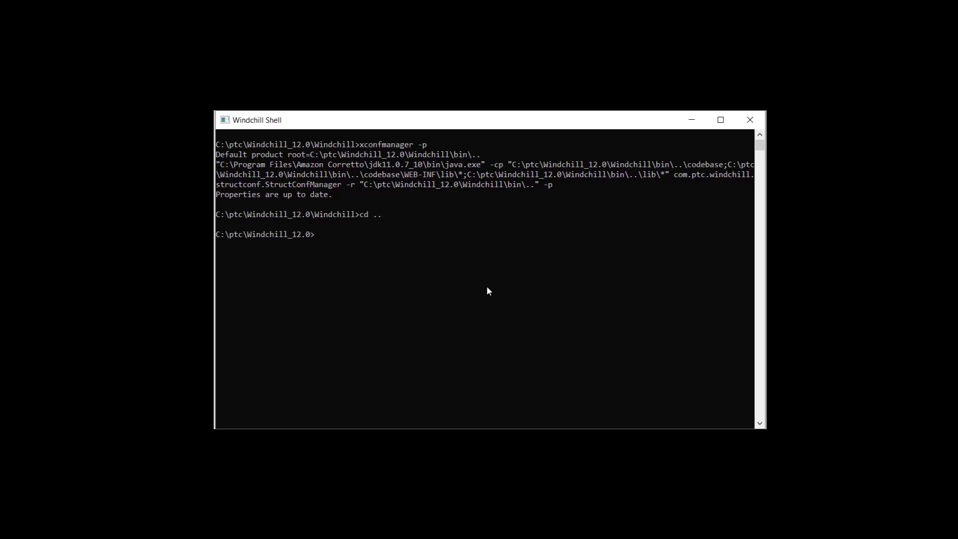
text(cd HtTP)
key(Tab)
key(Return)
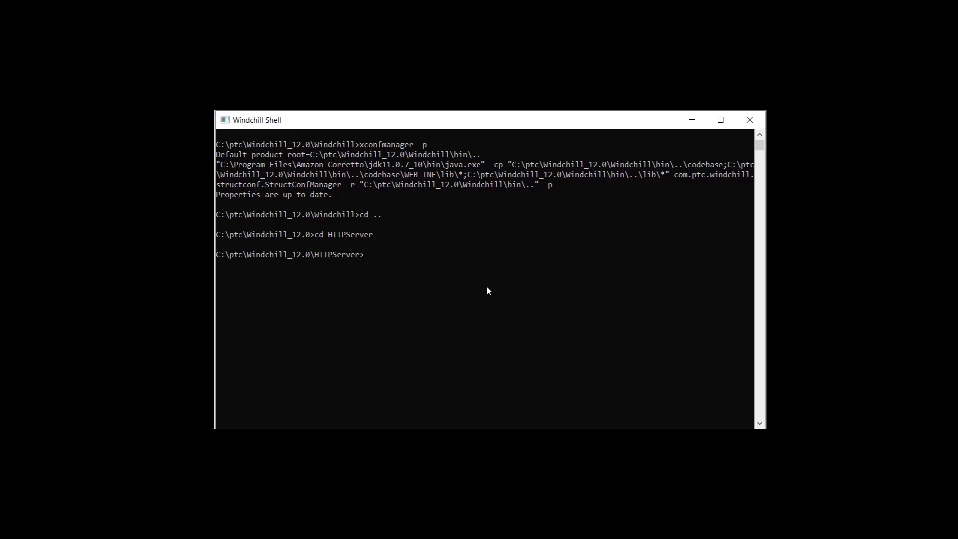
key(Up)
key(Up)
key(Up)
key(Up)
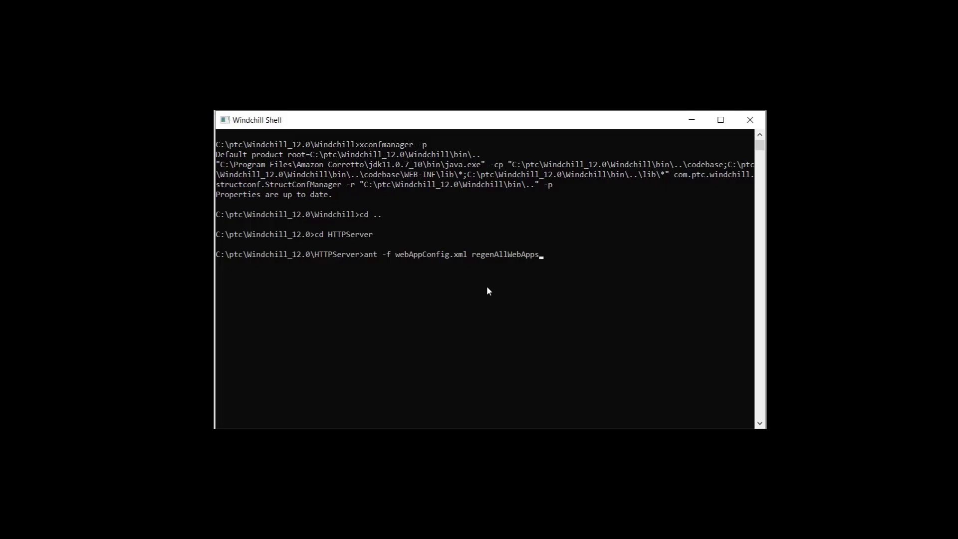
key(Return)
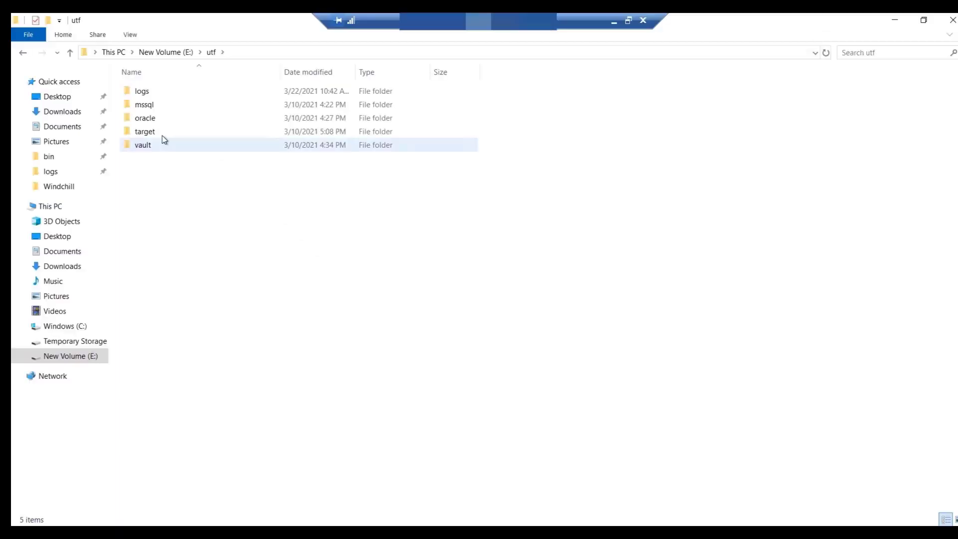
Step: In utf\target\Shortcuts, run the HTTP Server shortcut as administrator
click(150, 131)
double_click(150, 134)
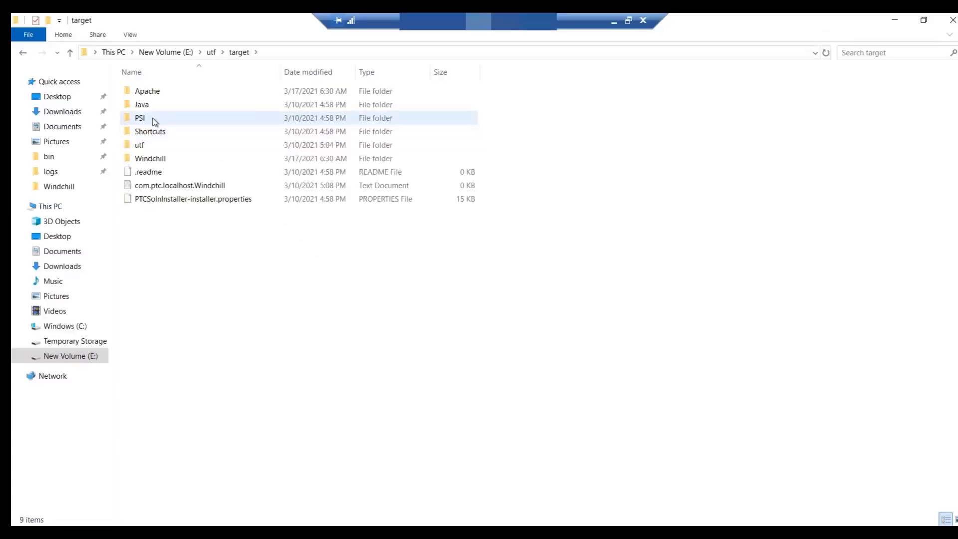
double_click(154, 131)
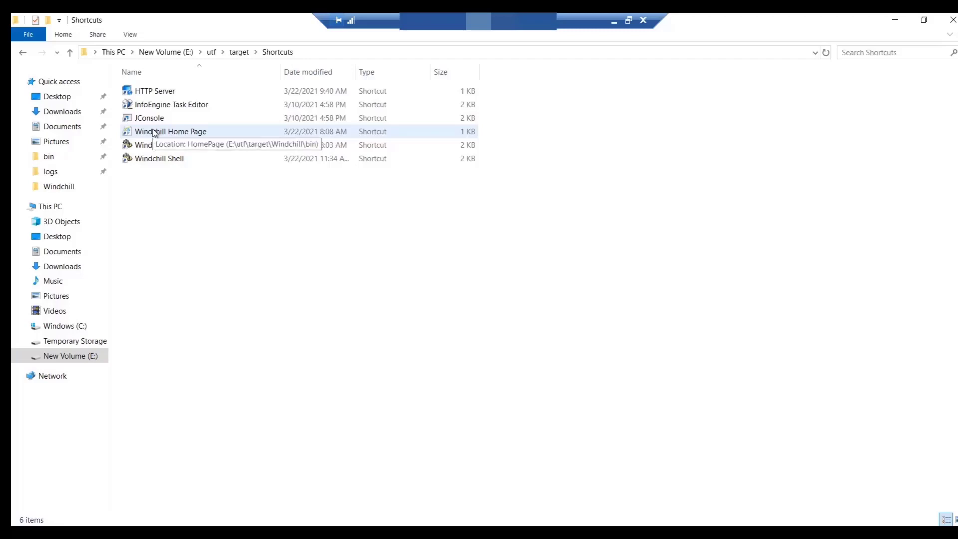
click(166, 93)
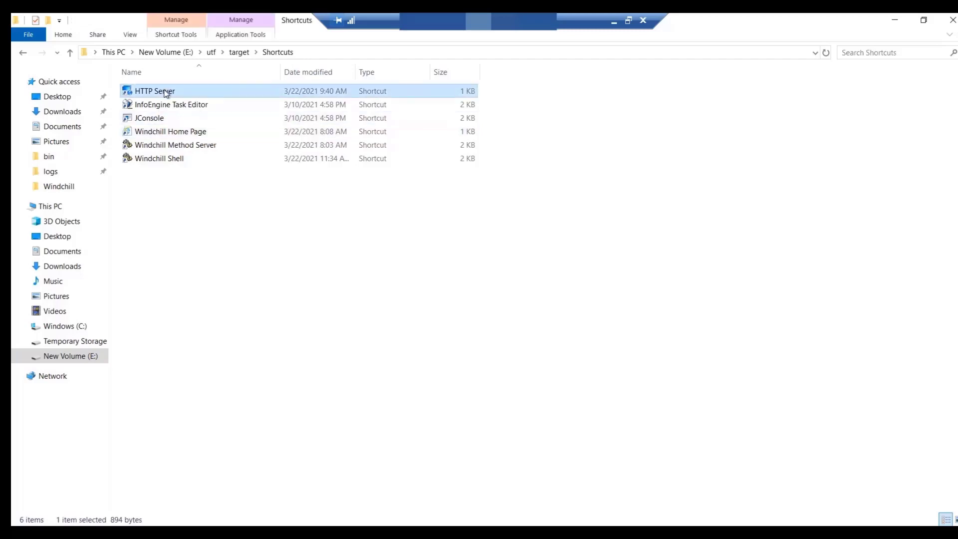
right_click(167, 93)
click(202, 130)
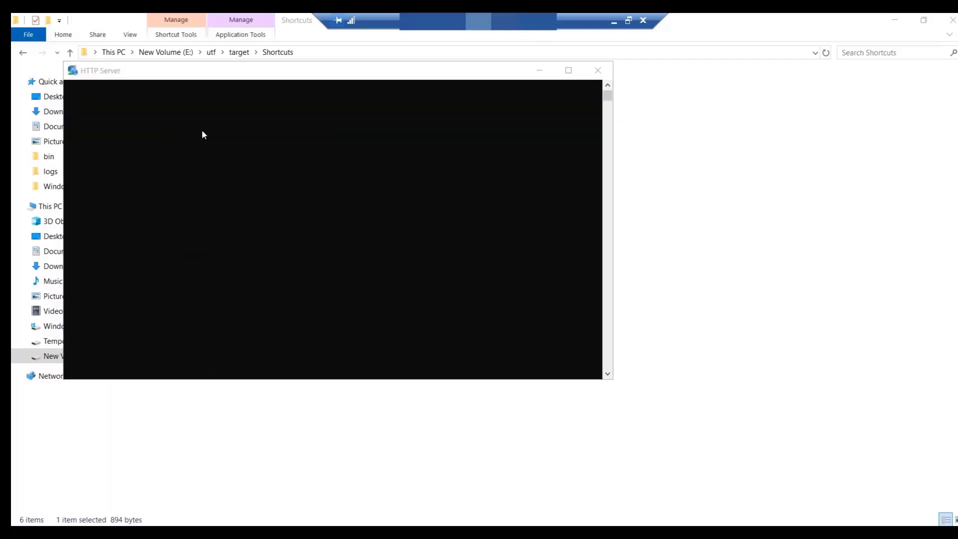
Step: Open Windchill Shell as administrator and run windchill start
click(216, 474)
click(175, 158)
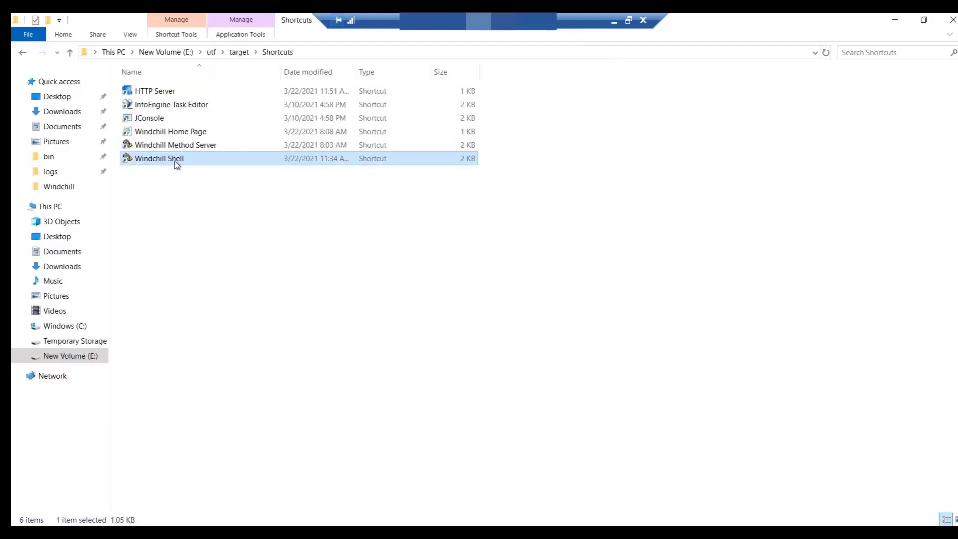
right_click(176, 161)
click(214, 196)
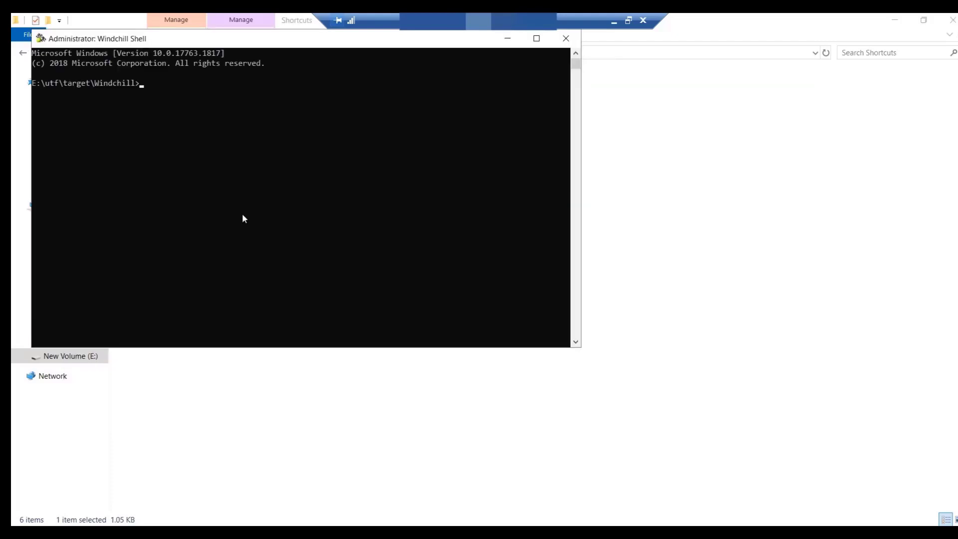
text(windchill start)
key(Return)
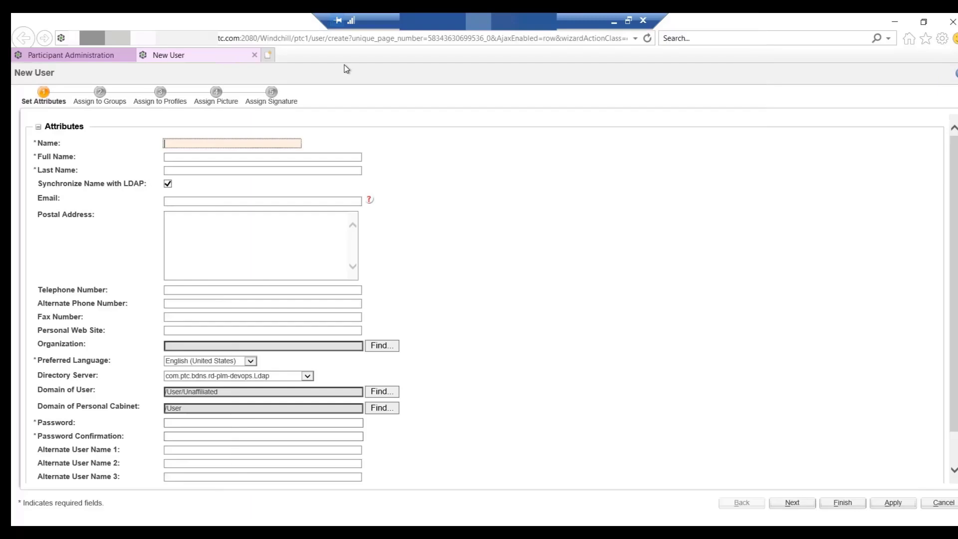
Step: Enter openDJuser as the user name and reuse it for Full Name, Last Name and Email
text(openDJuser)
double_click(186, 145)
key(ctrl+c)
key(Tab)
key(ctrl+v)
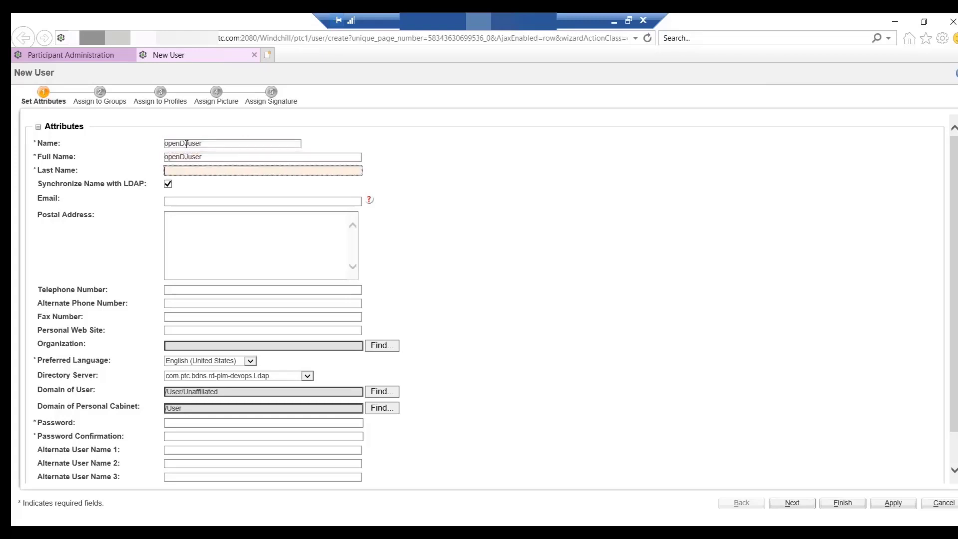
key(Tab)
key(ctrl+v)
click(190, 201)
key(ctrl+v)
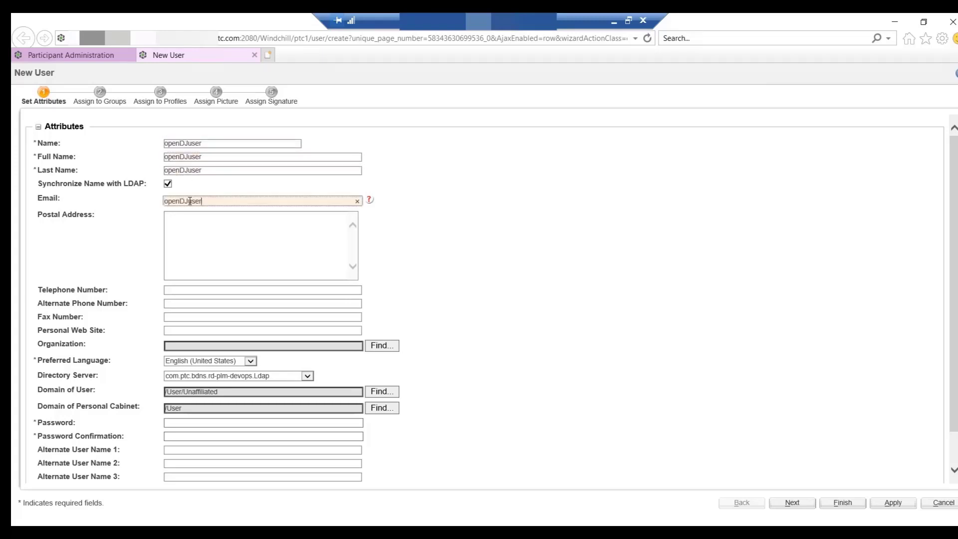
Step: Enter the user's password in both password fields and finish creating the user
click(203, 422)
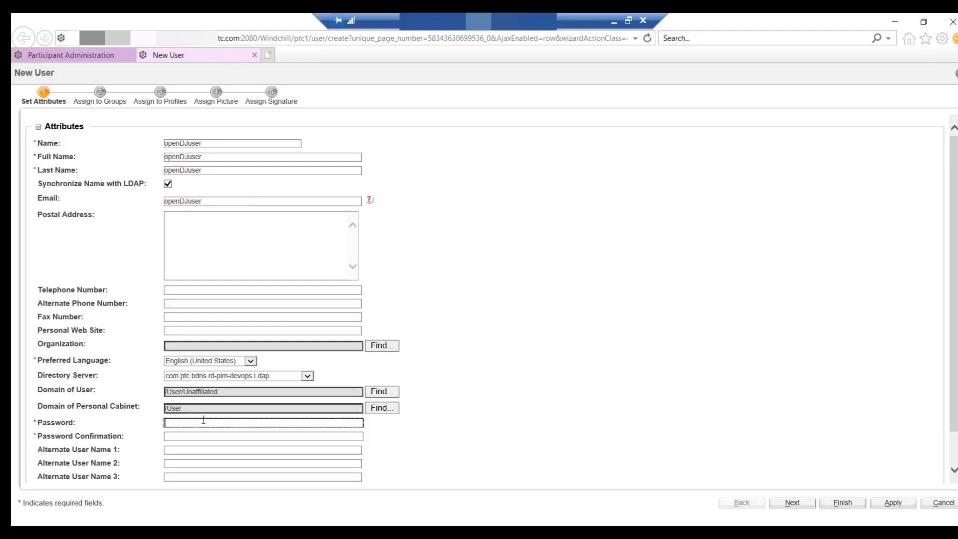
key(ctrl+v)
key(Tab)
key(ctrl+v)
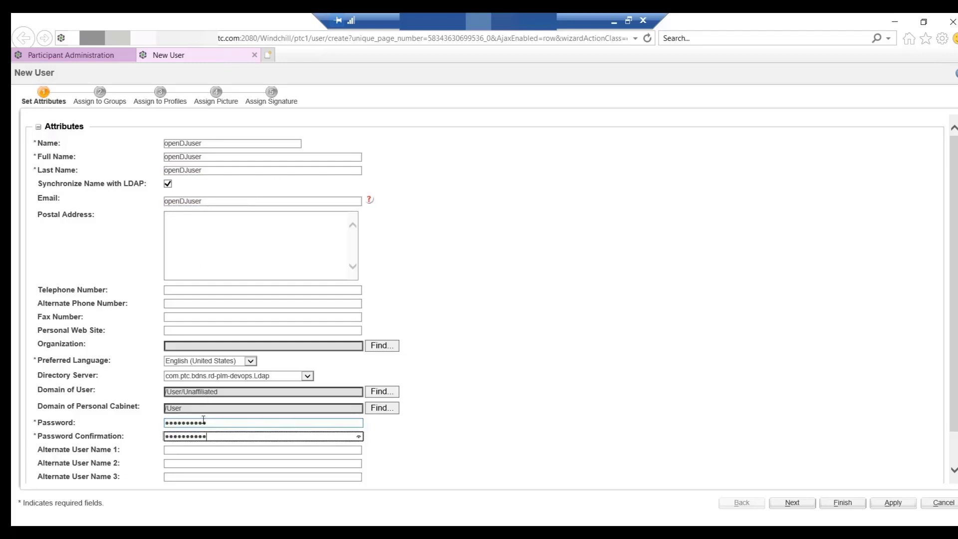
click(844, 503)
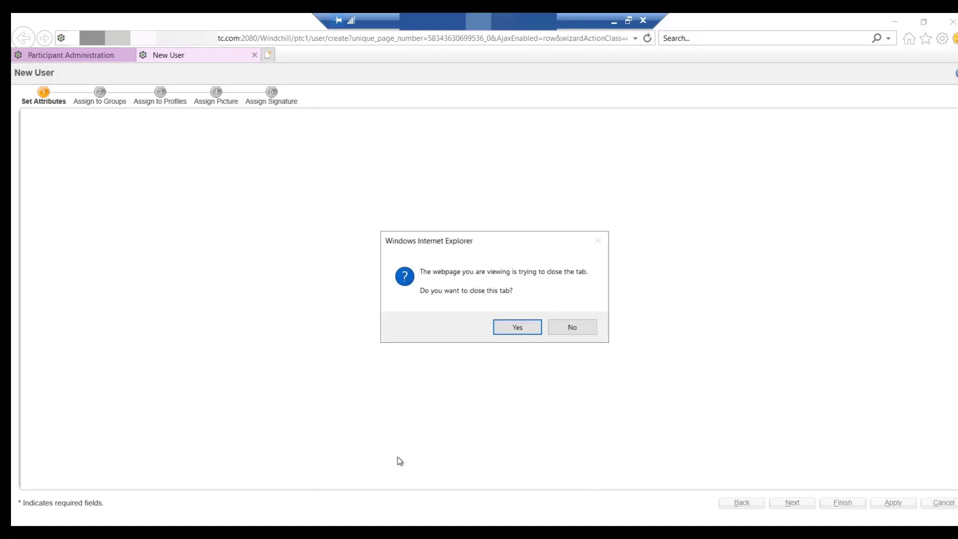
Step: Close the finished new-user tab and refresh the OpenDJ entries under AdministrativeLdap people
click(517, 327)
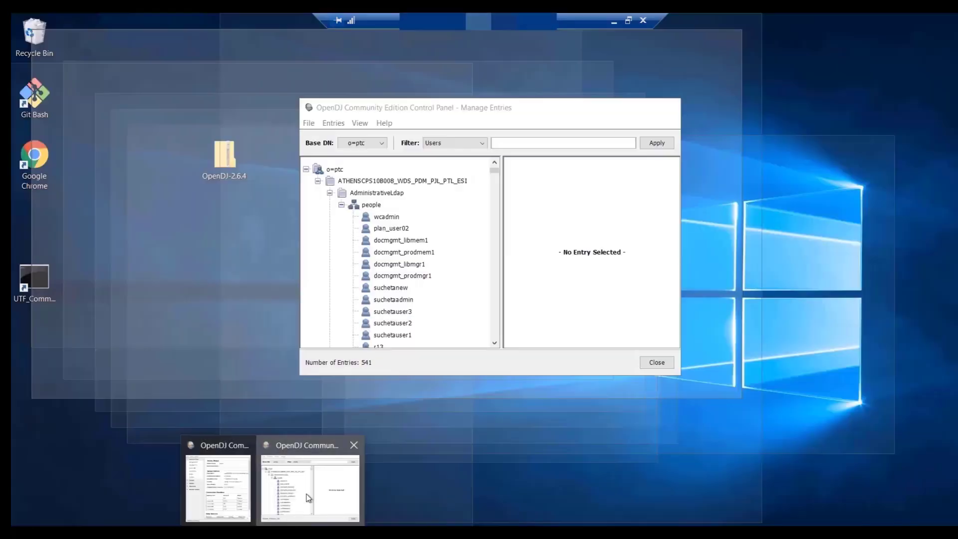
click(308, 497)
click(371, 204)
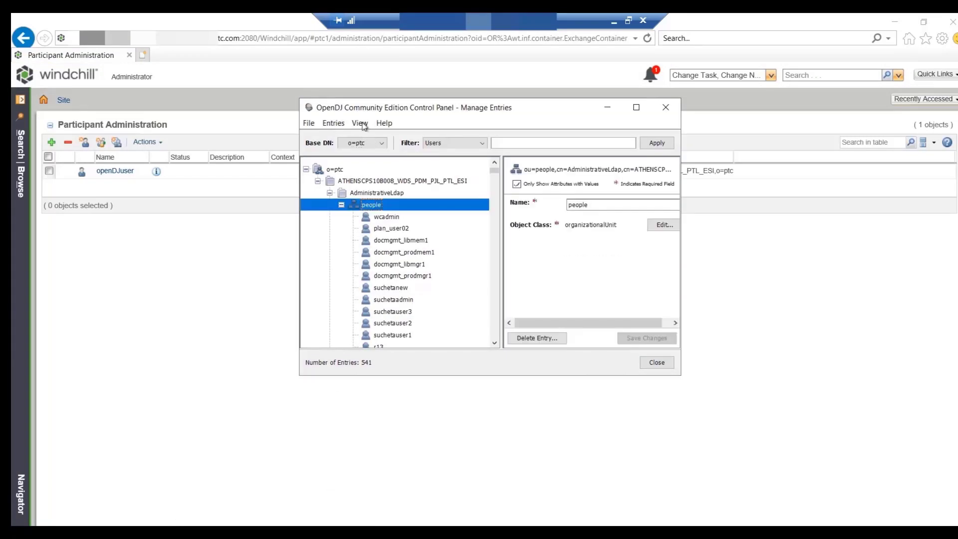
click(360, 122)
click(399, 216)
Step: Select the openDJuser entry in the people list to display its attributes
drag(494, 172, 496, 344)
click(494, 343)
click(391, 312)
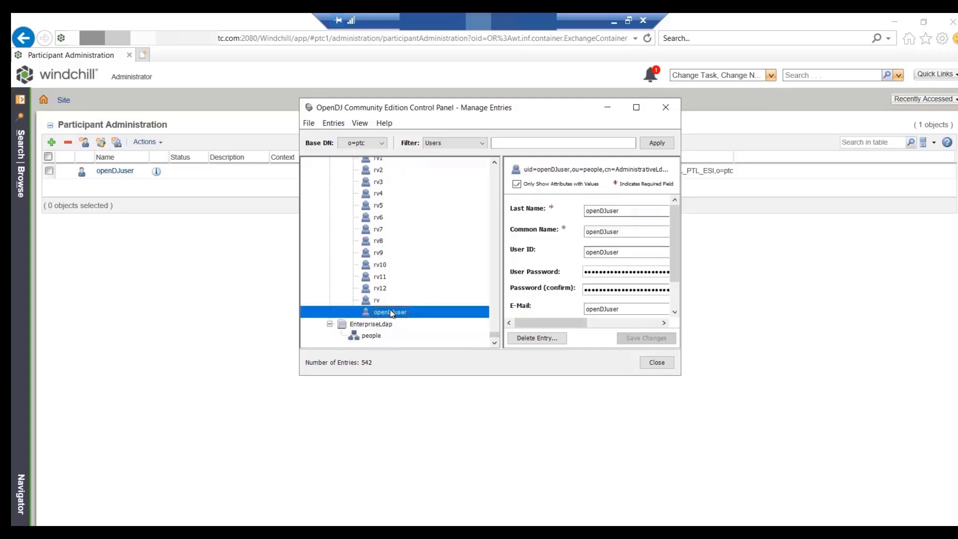